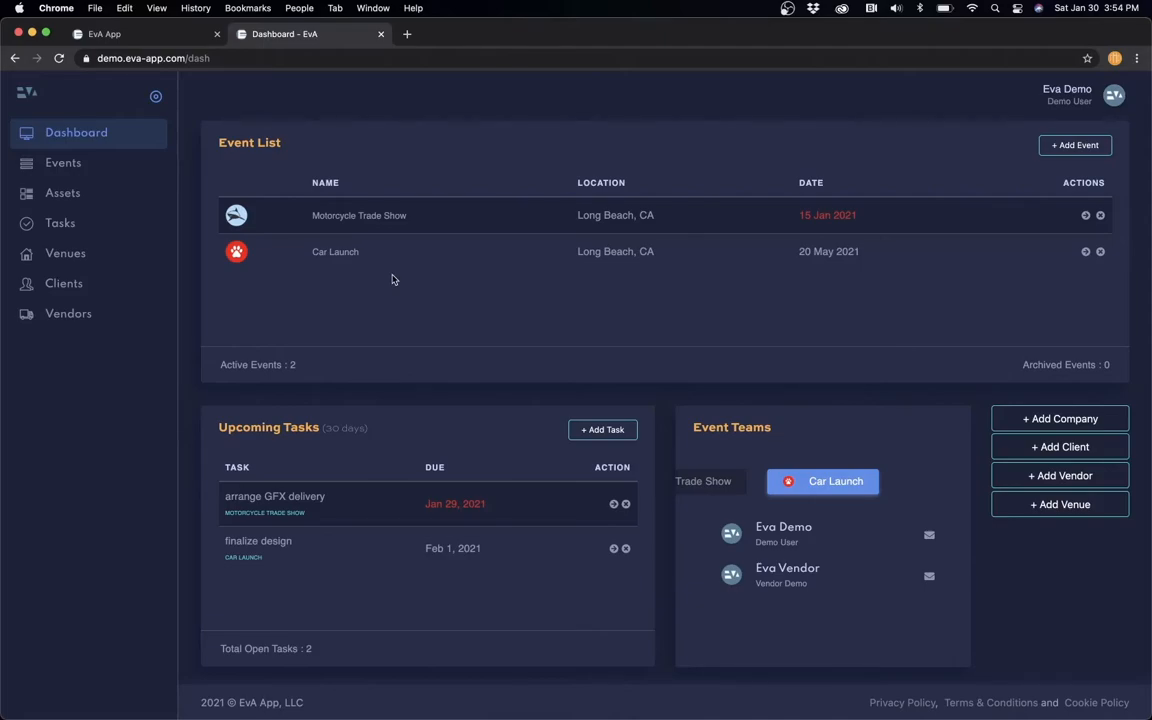
Start a new event from the events list and name it "EvA Launch Party"
click(1051, 147)
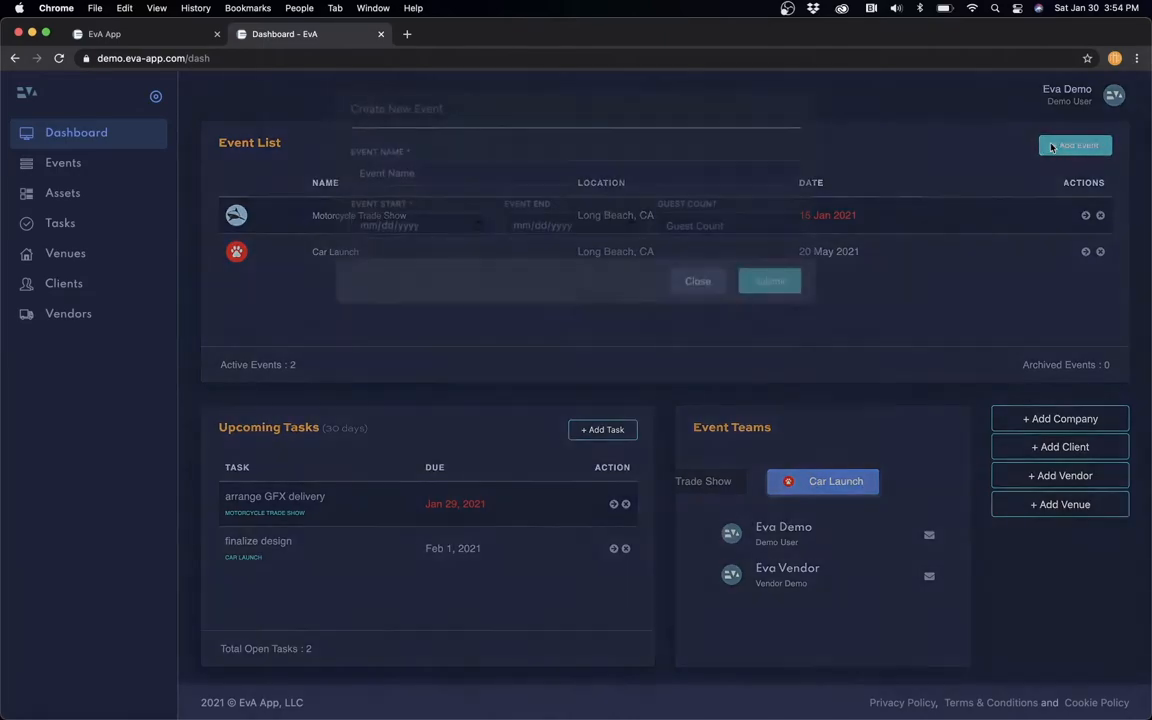
click(700, 284)
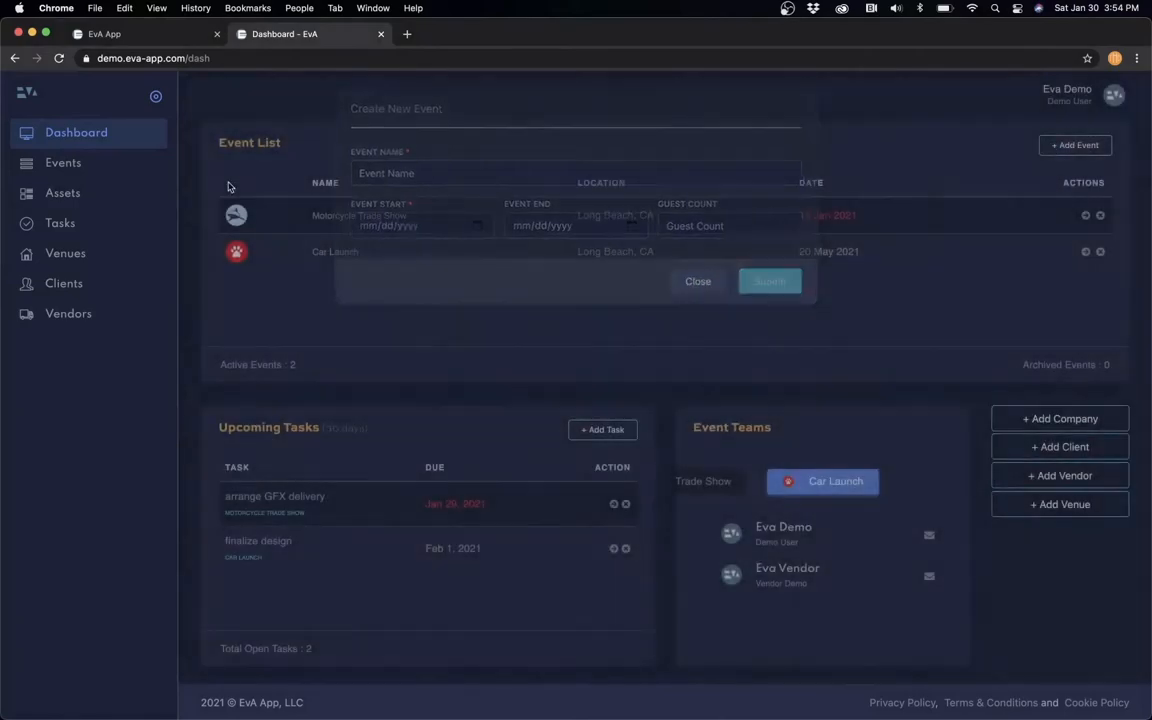
click(74, 166)
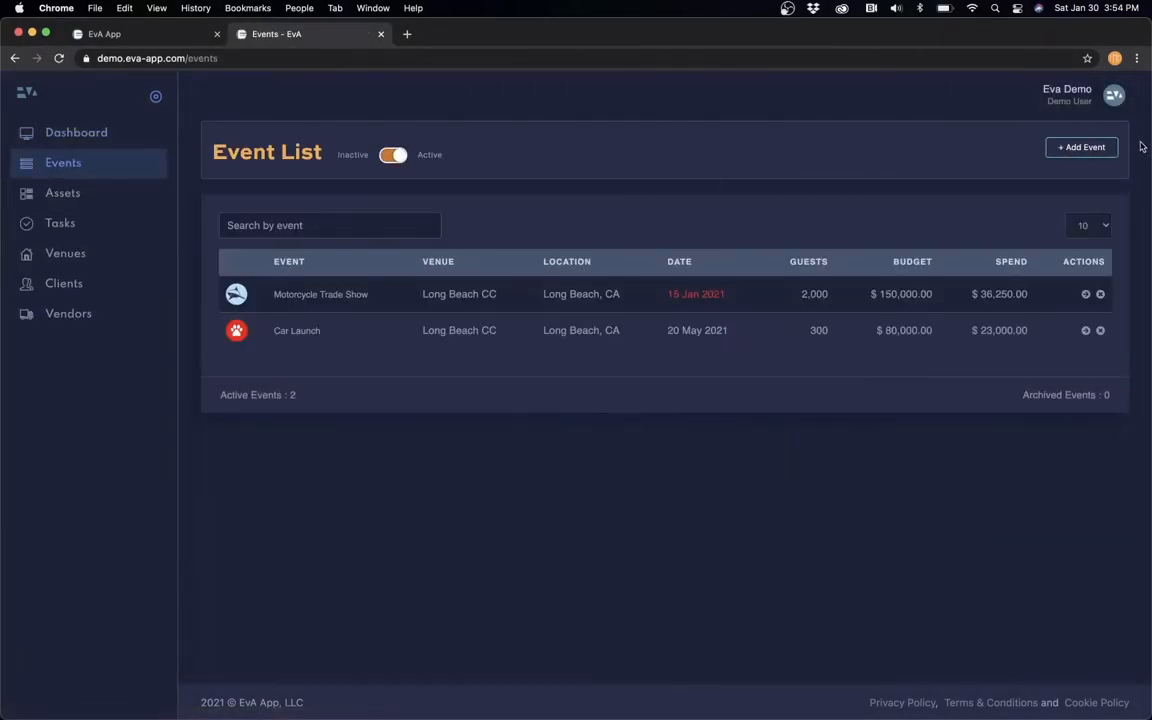
click(1084, 152)
click(455, 177)
text(E)
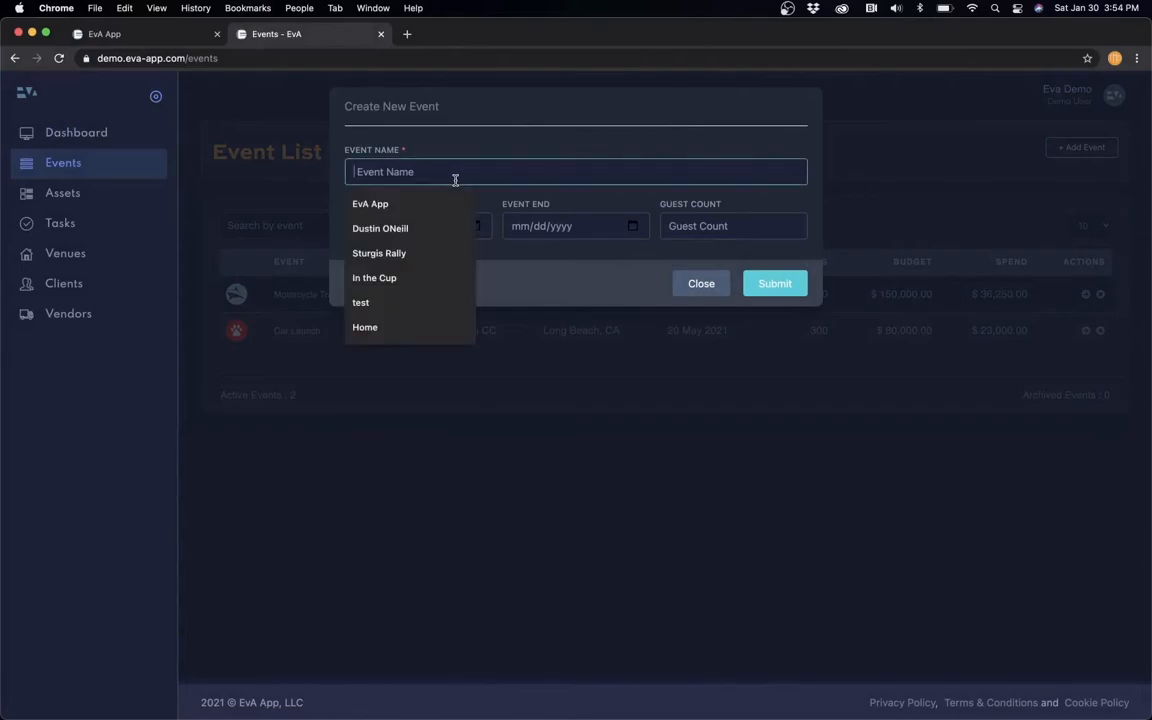
text(vA La)
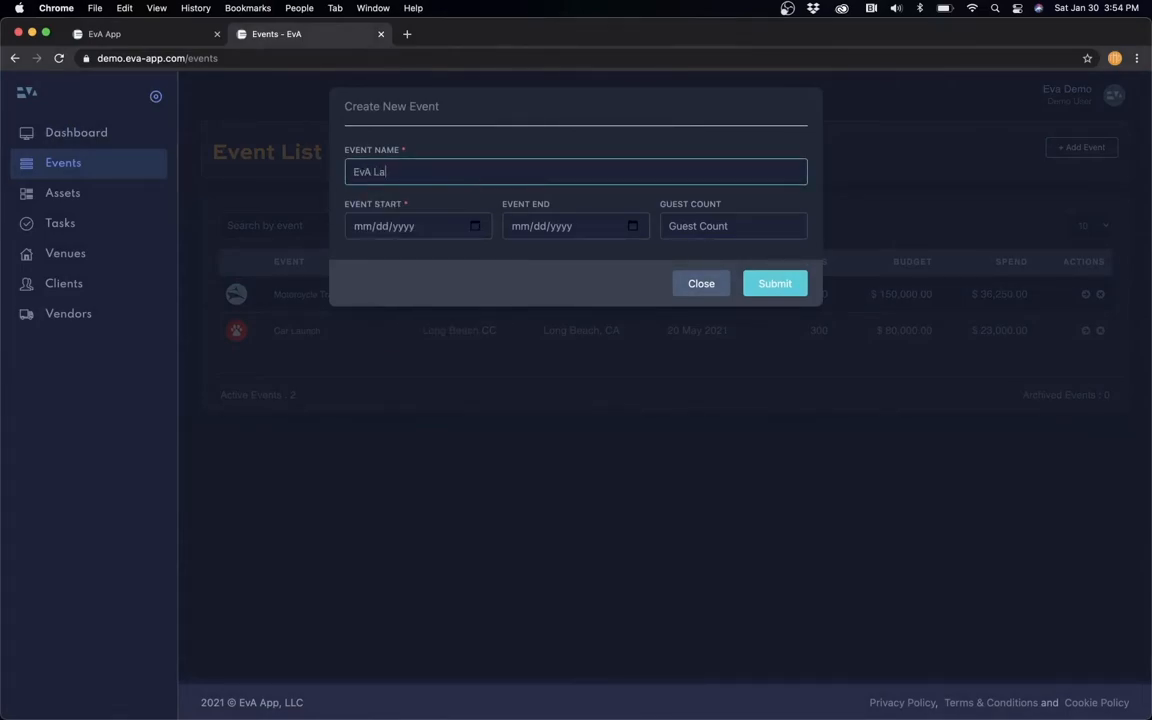
text(unch Party)
Set the new event's start date to 02/26/2021
click(430, 237)
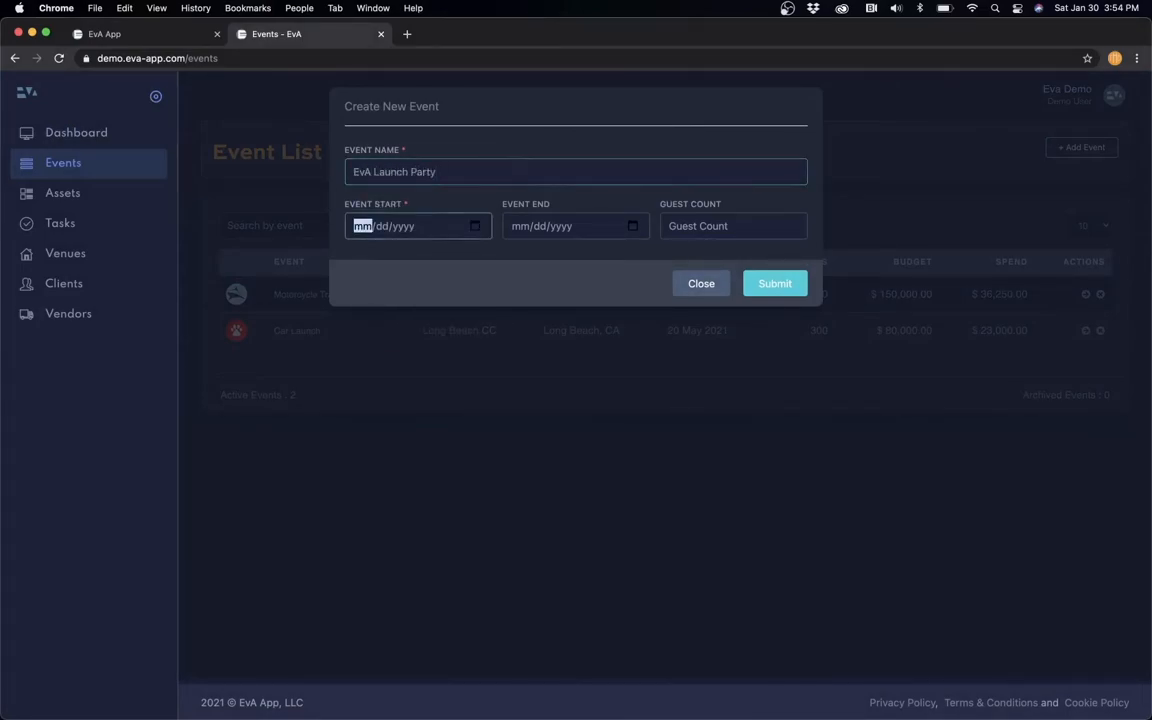
click(475, 226)
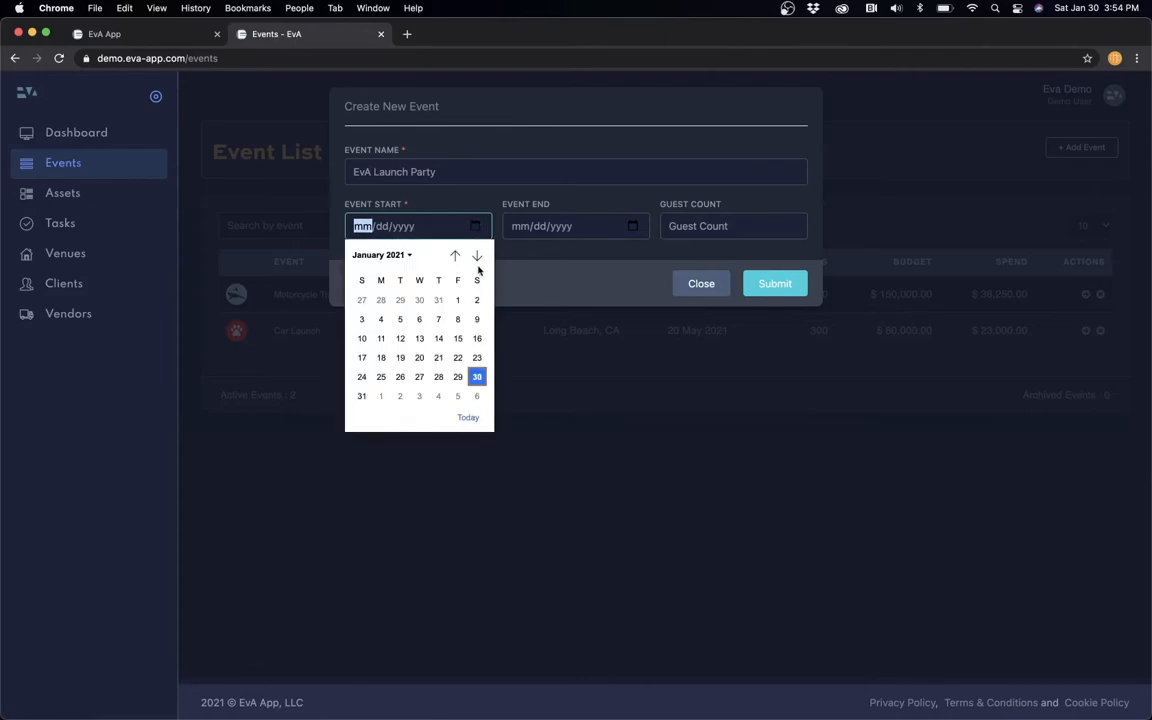
click(477, 256)
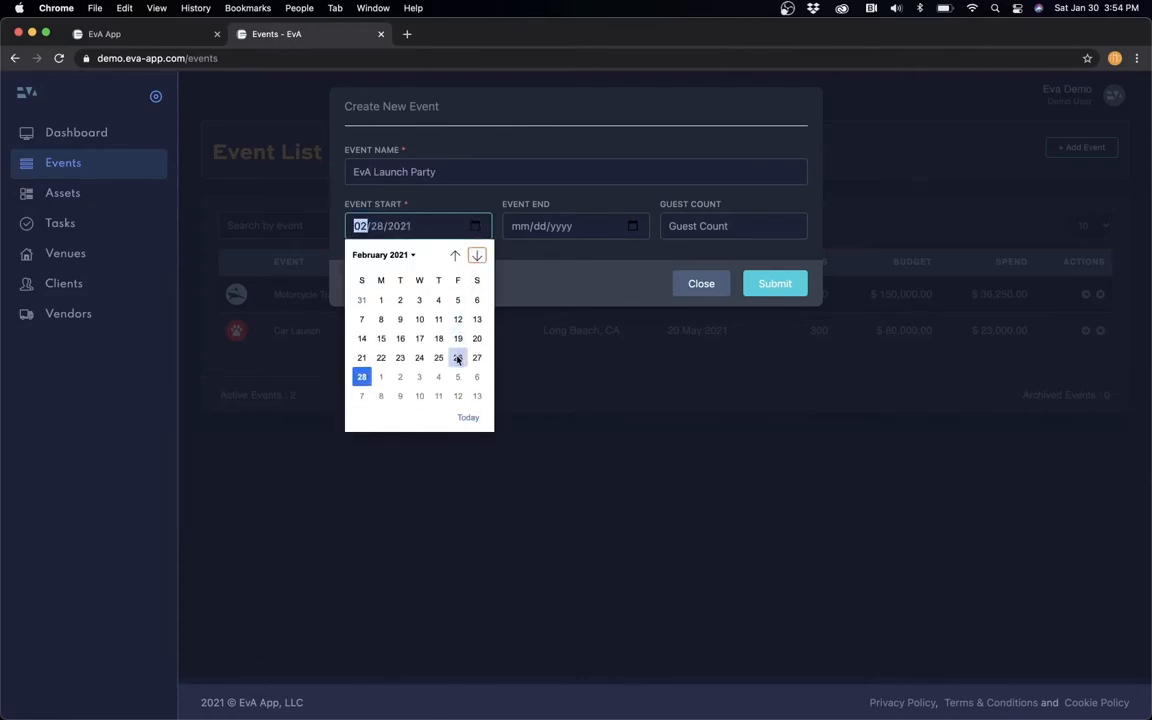
click(458, 358)
click(549, 283)
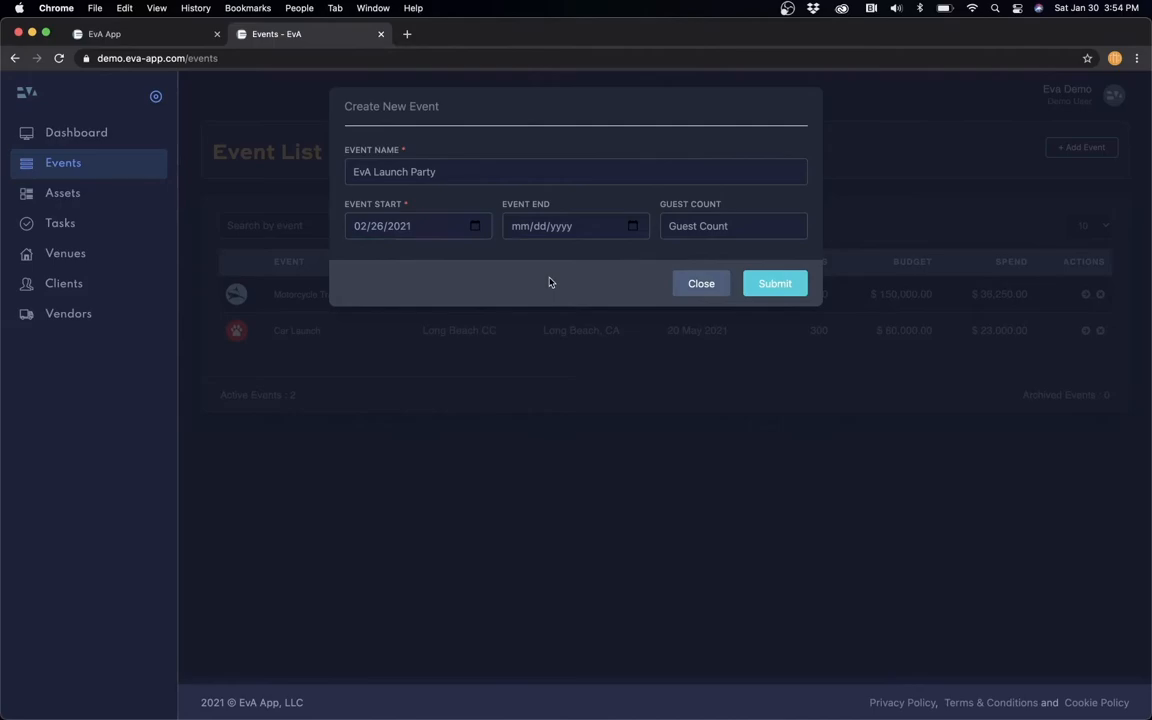
Set the guest count to 100 and submit the new event
click(693, 227)
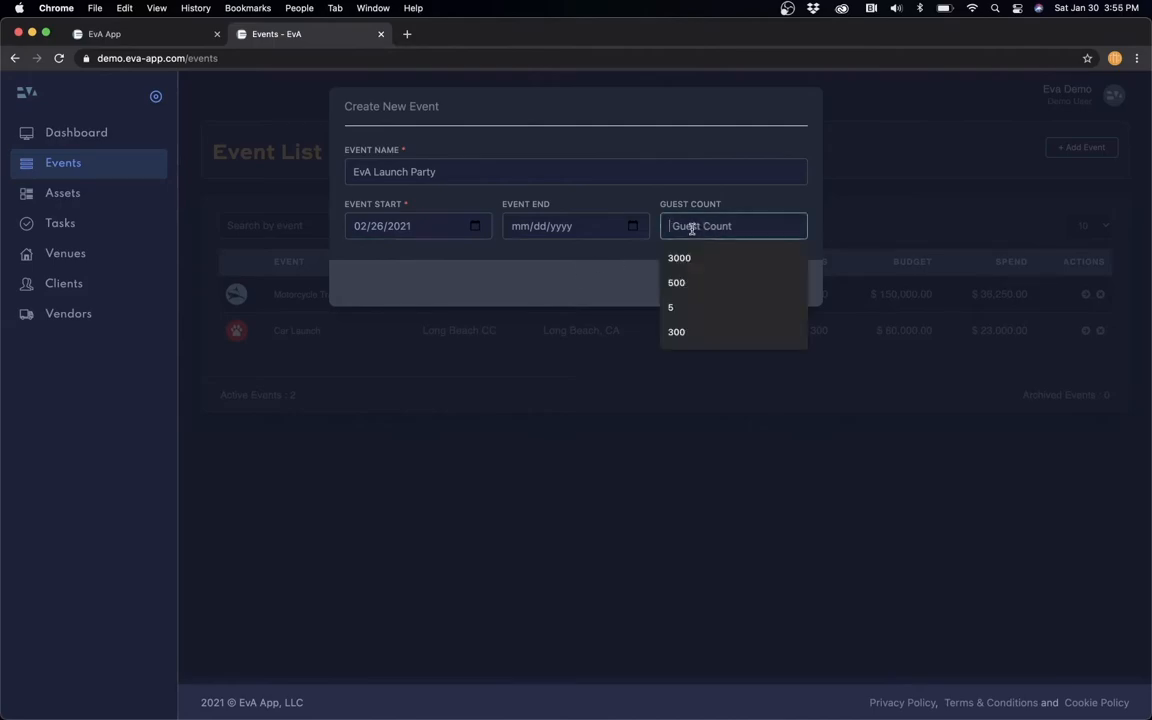
text(100)
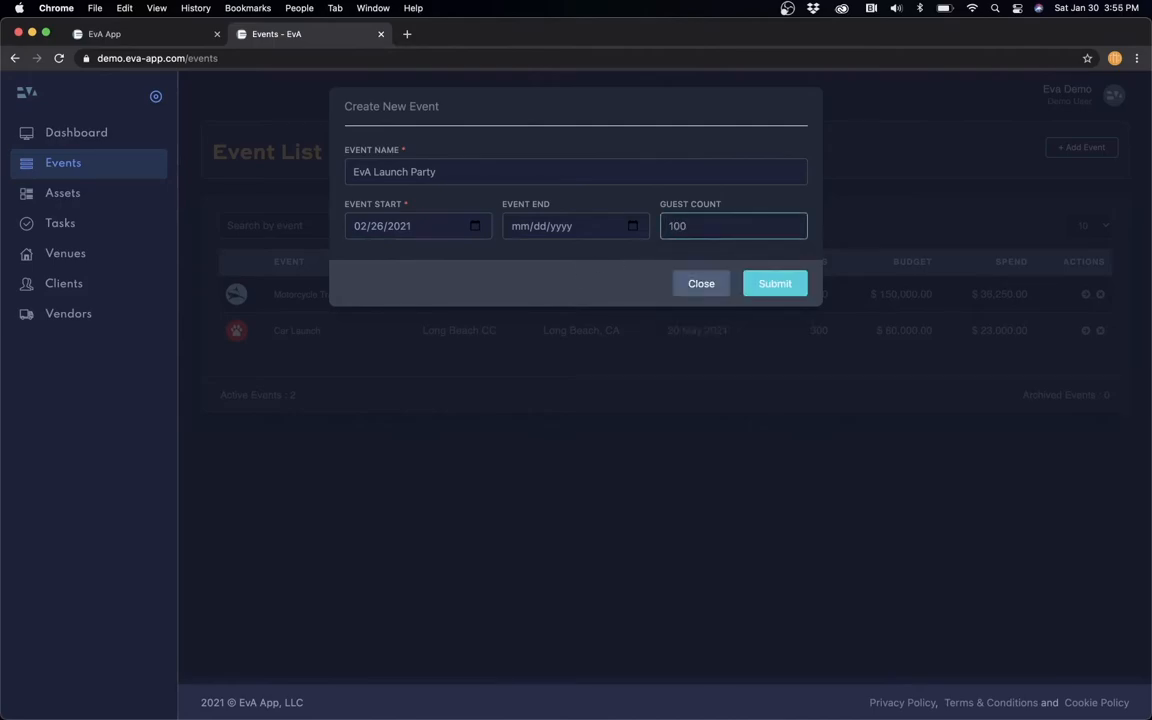
click(623, 256)
click(775, 284)
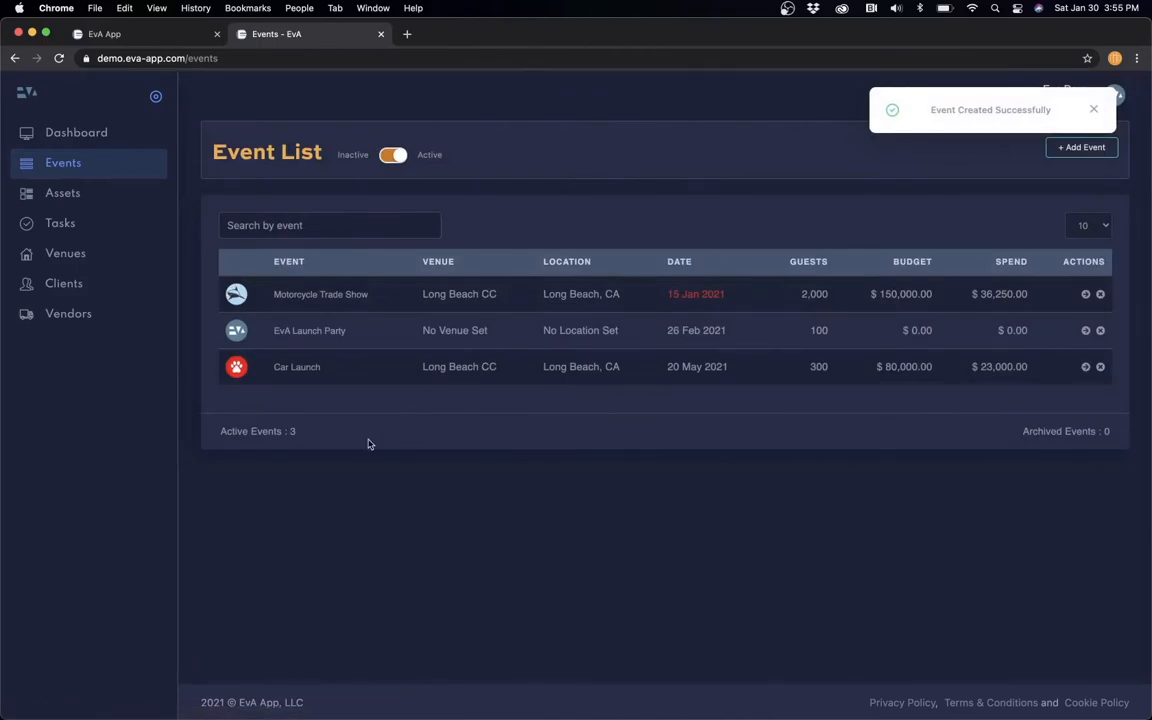
Open the EvA Launch Party event and save a start time of 7:00 PM and an end time of 10:00 PM
click(318, 331)
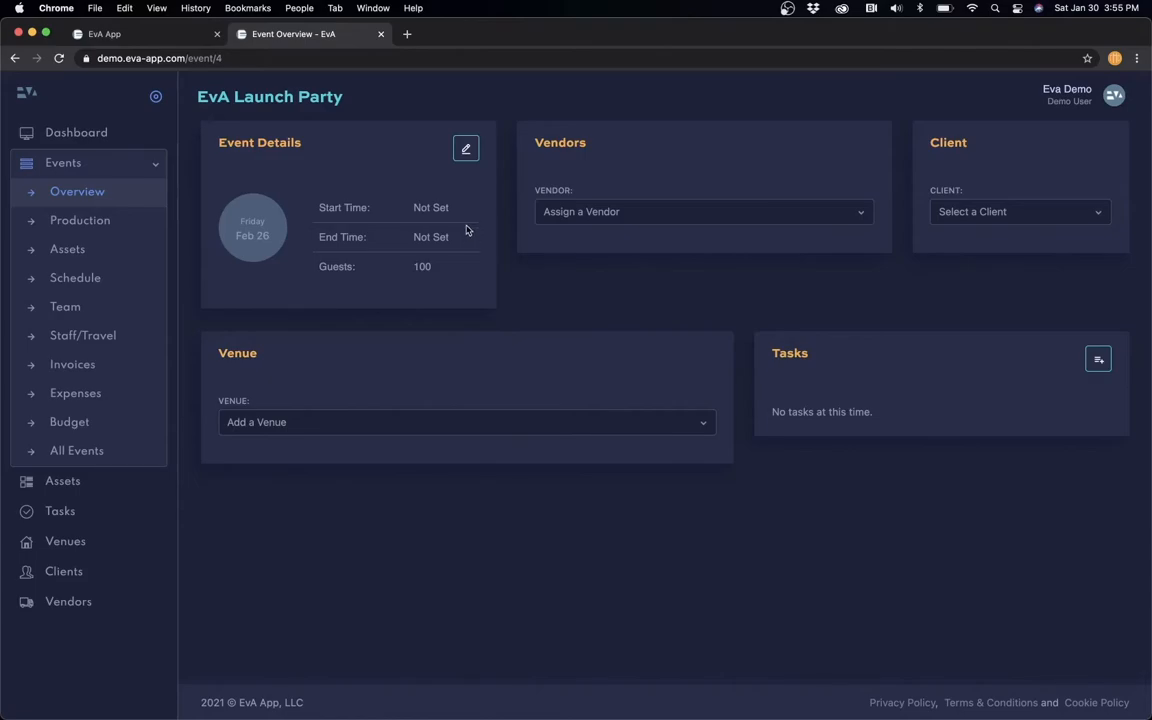
click(465, 148)
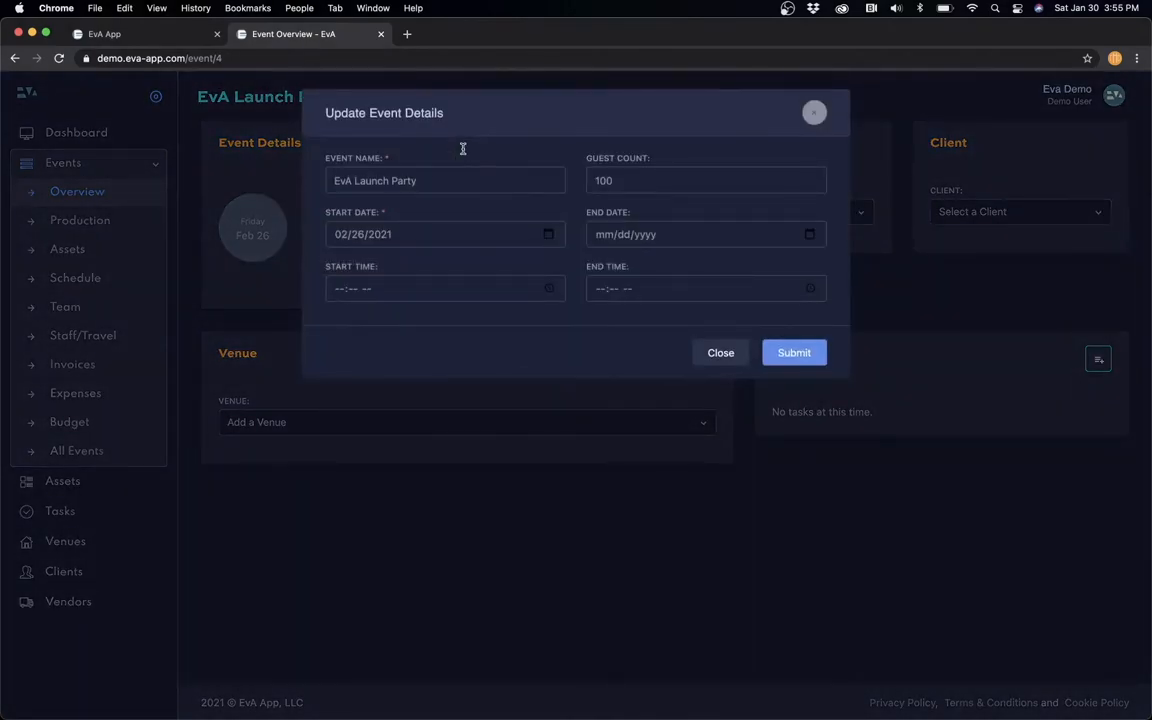
click(338, 289)
text(700p)
key(Tab)
text(100)
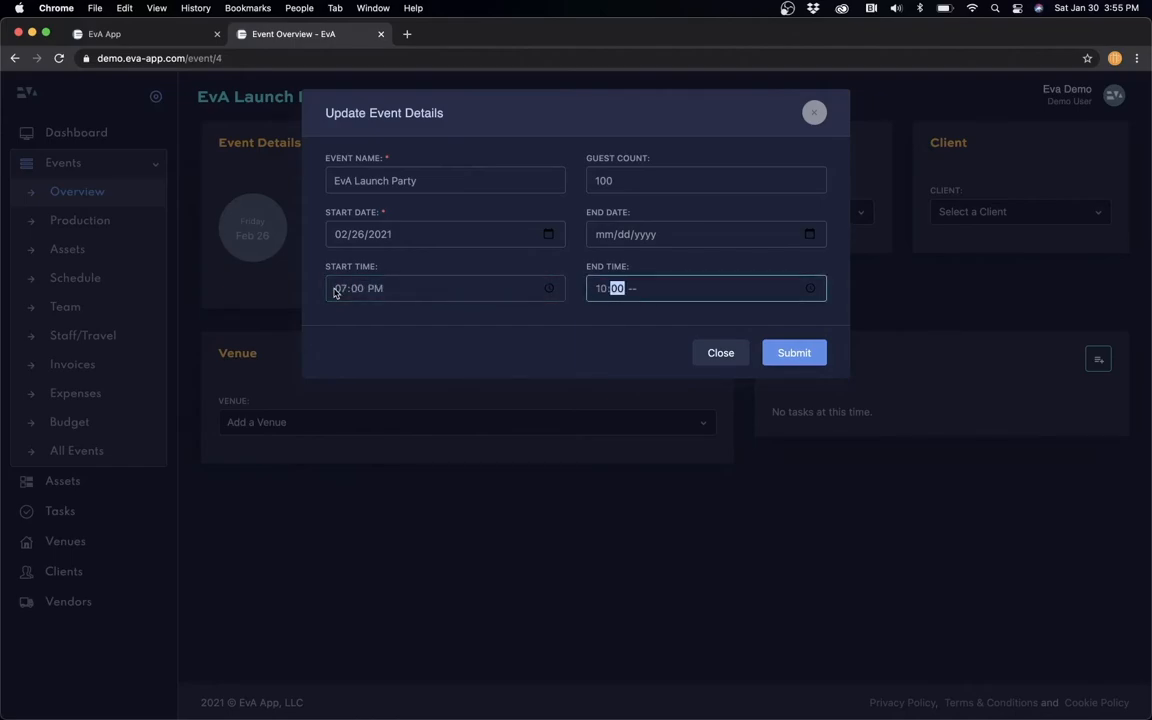
text(0p)
click(777, 360)
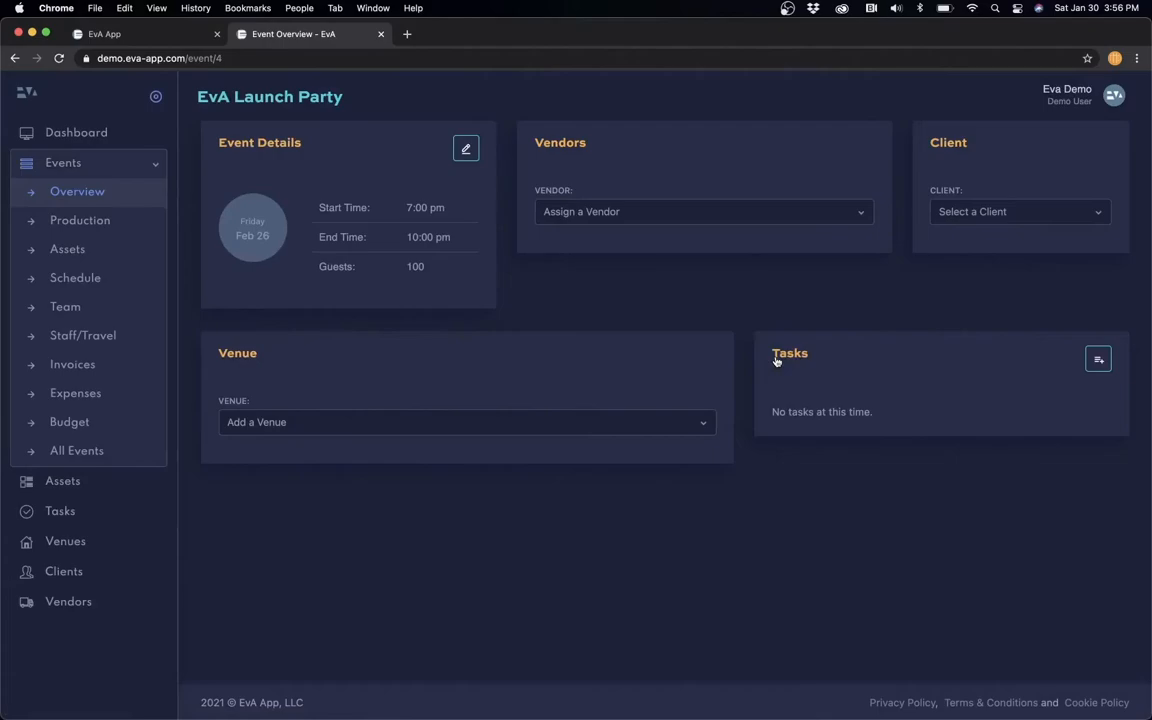
Assign the first vendor in the vendor list to the event
click(634, 206)
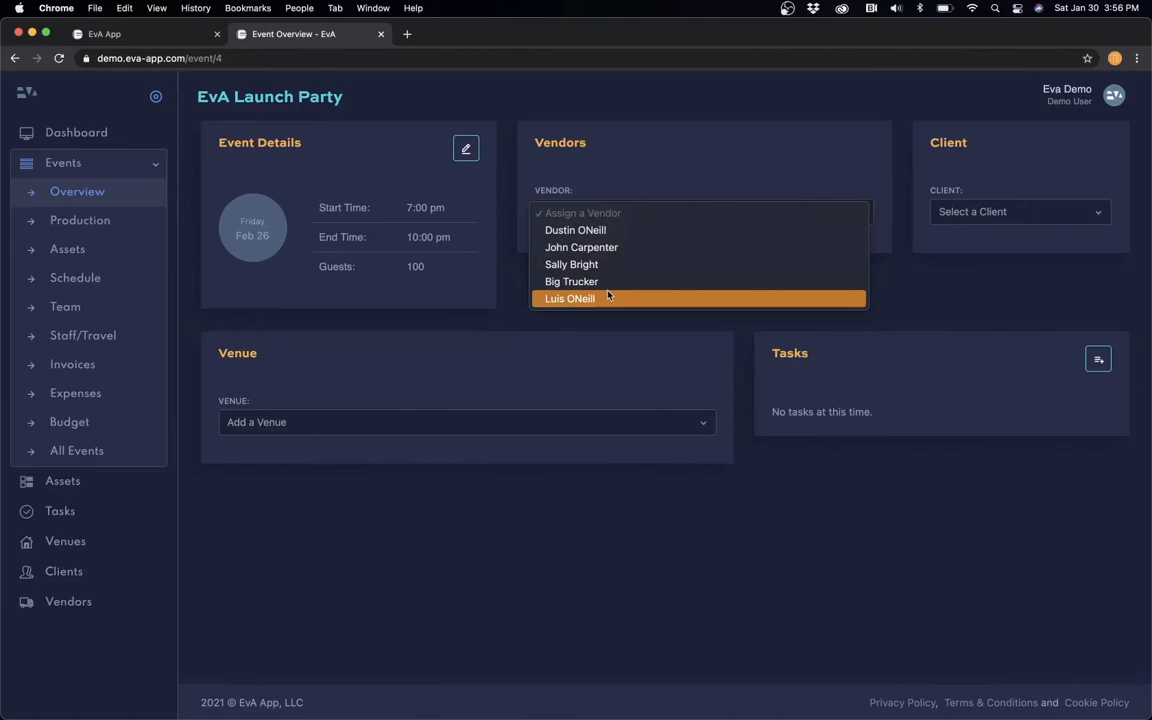
click(615, 232)
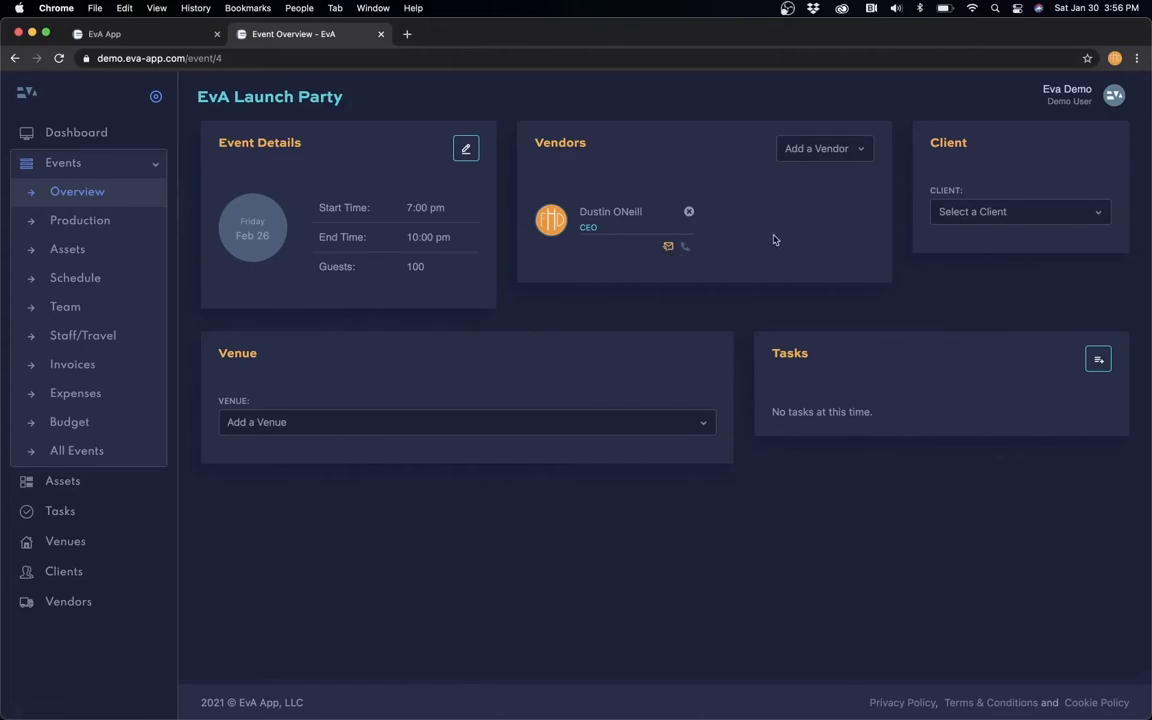
Add the third listed vendor, an account manager, to the event and remove that vendor again
click(822, 150)
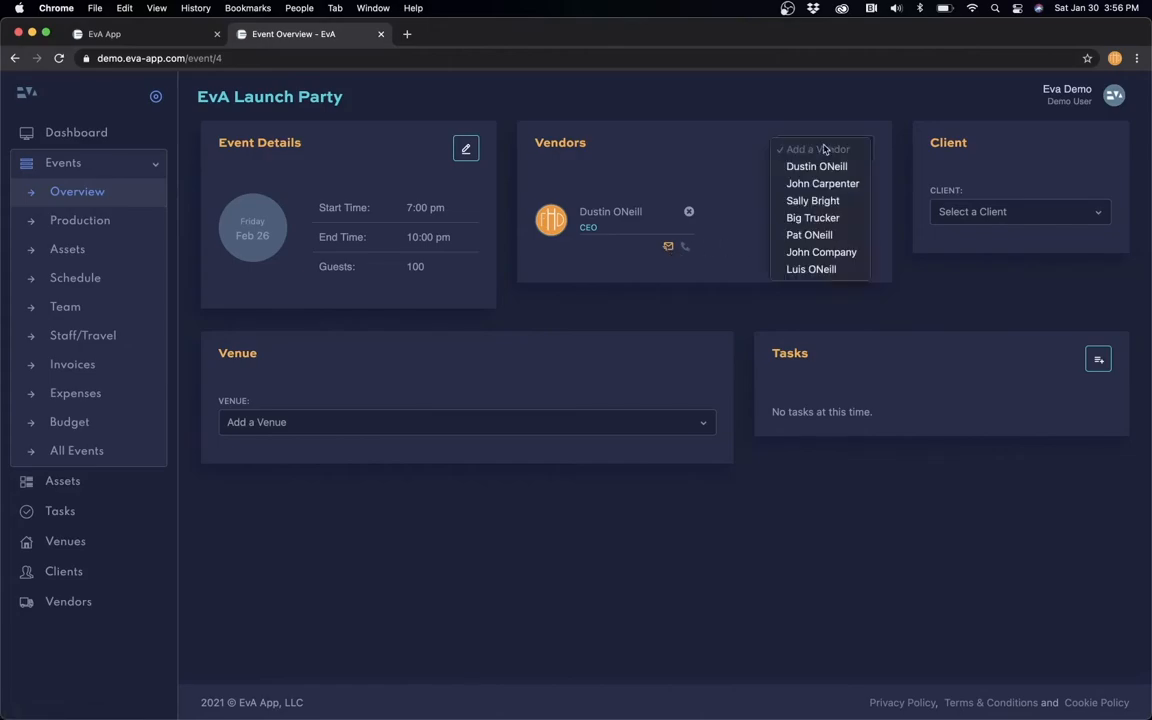
click(820, 201)
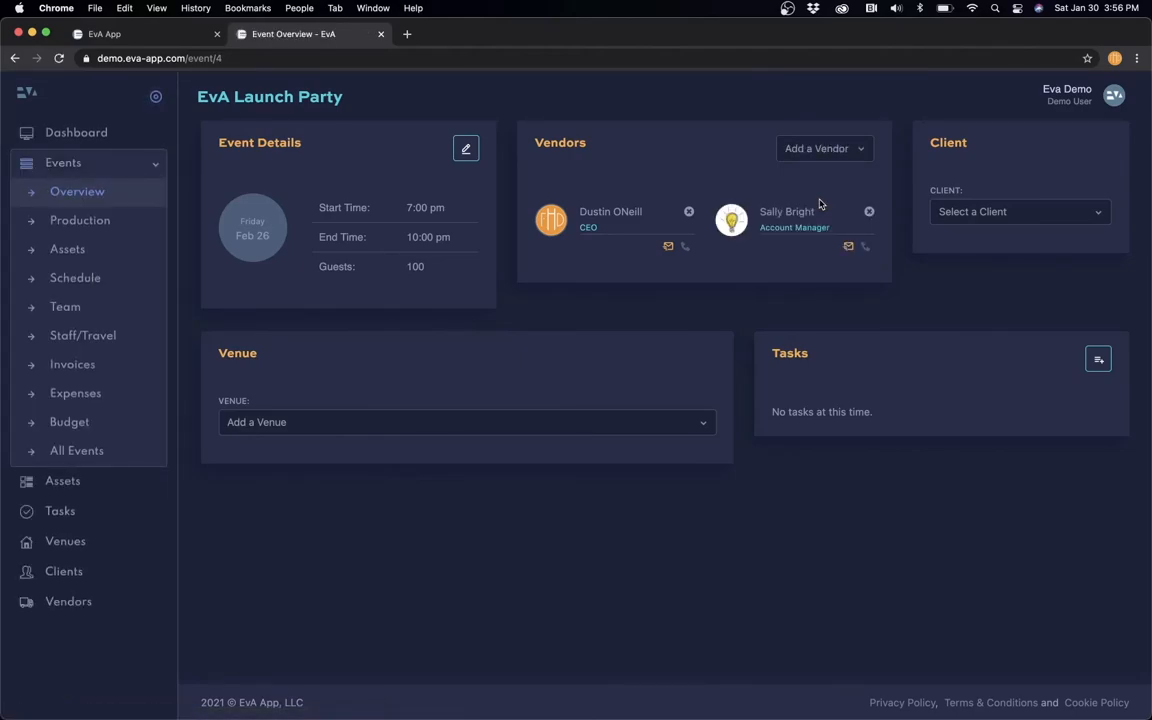
click(869, 213)
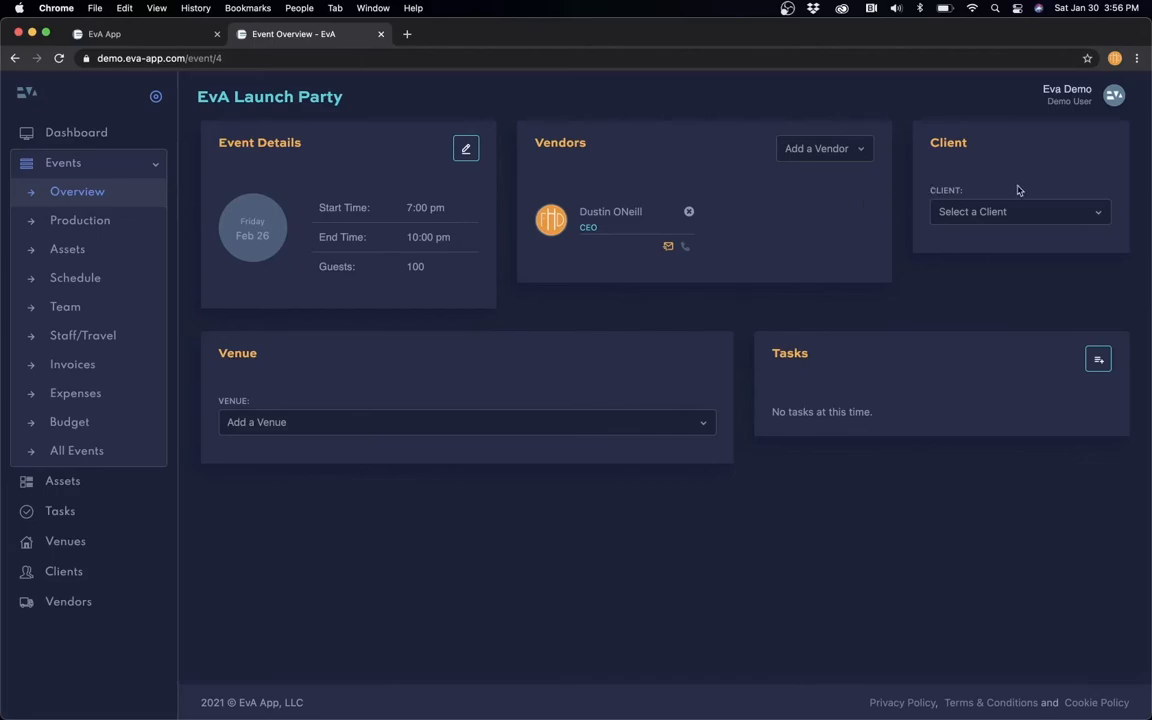
Assign the first listed contact, from the company EvA App, as the event's client
click(996, 221)
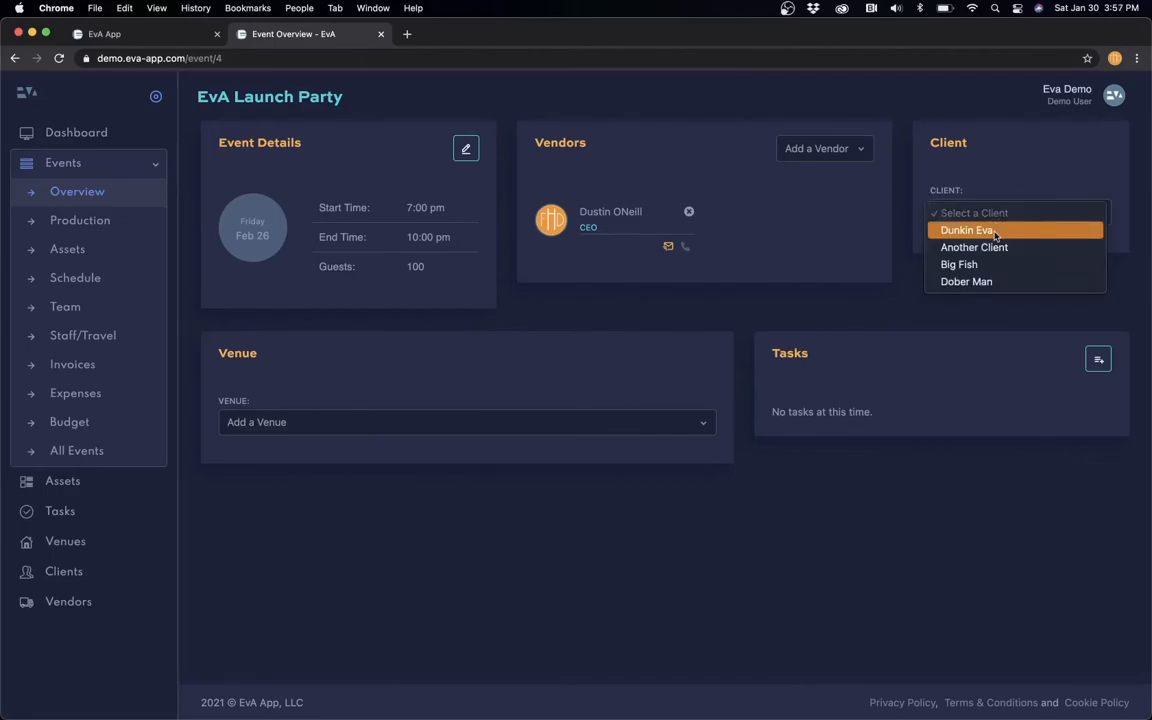
click(996, 231)
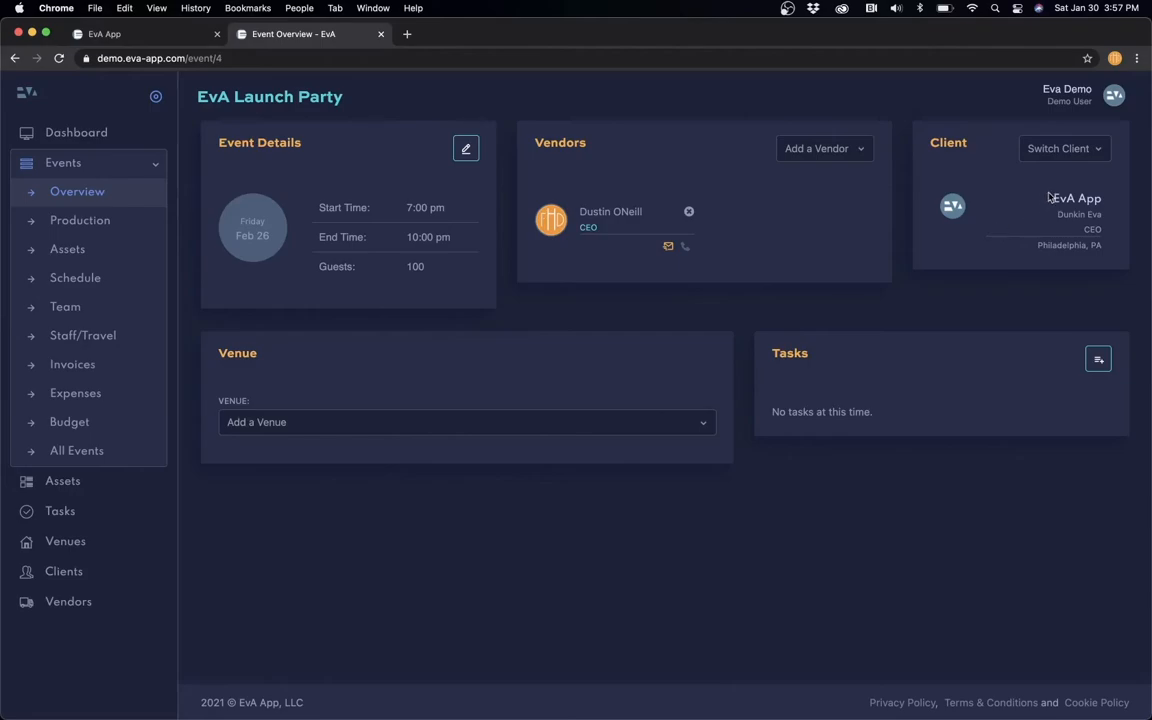
Switch the event's client to the Big Corp contact and back to the EvA App contact
click(1099, 149)
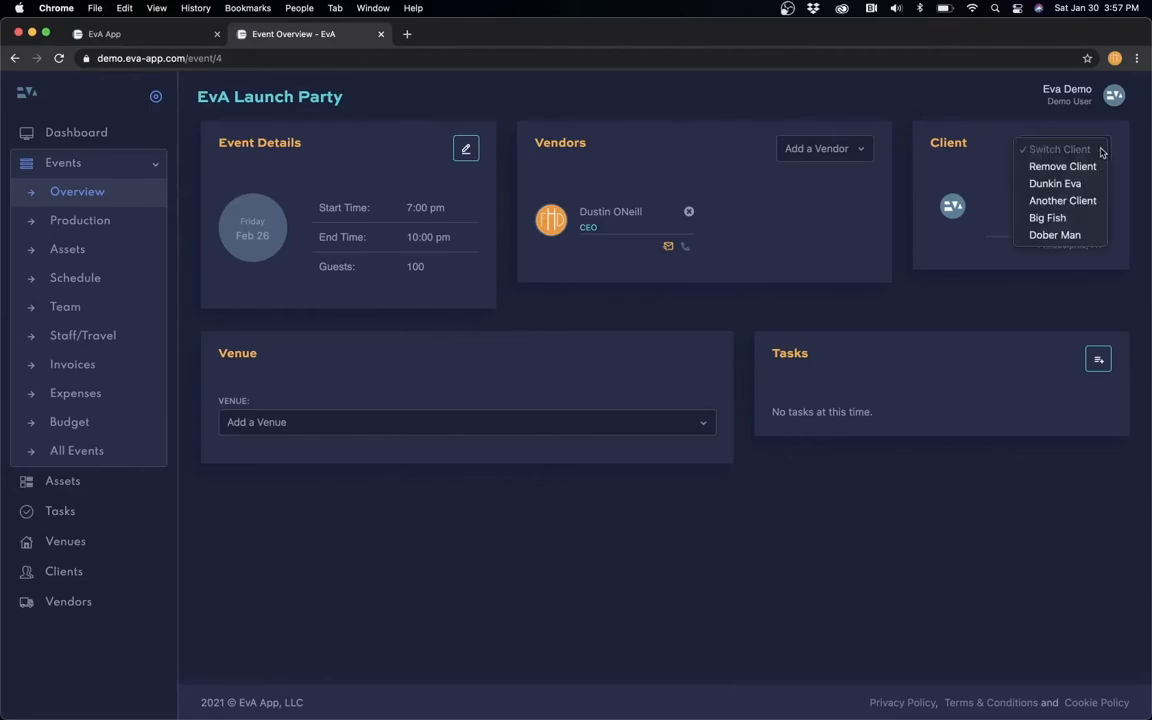
click(1064, 219)
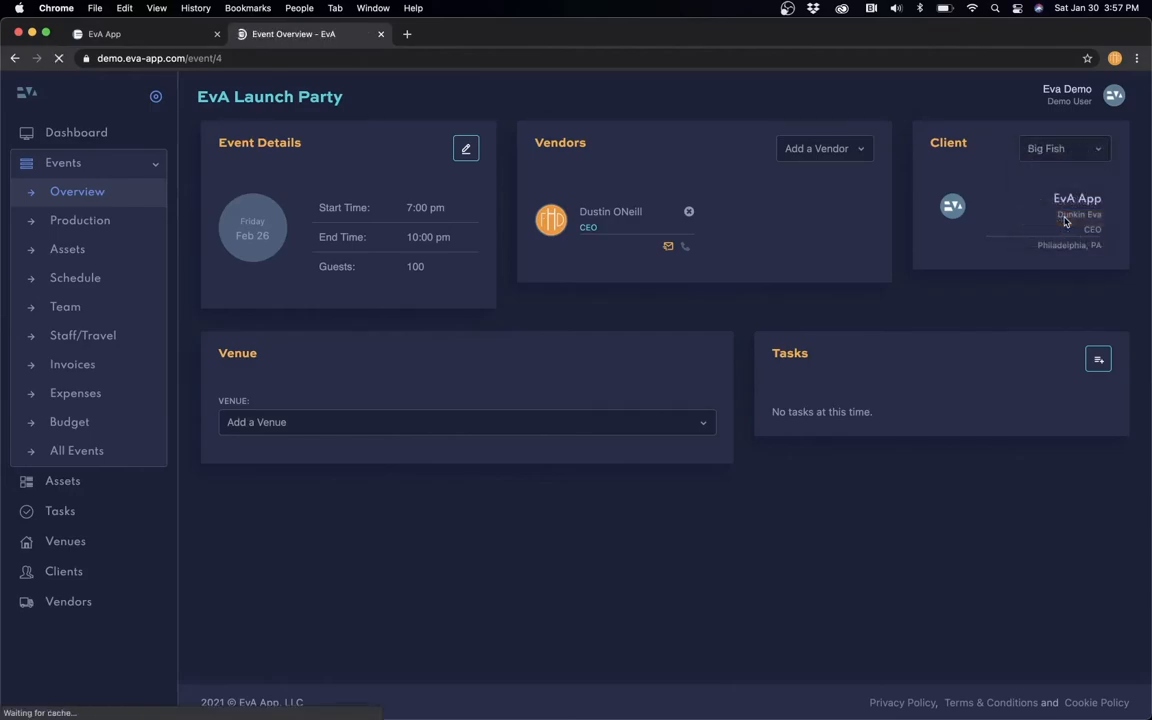
click(1089, 152)
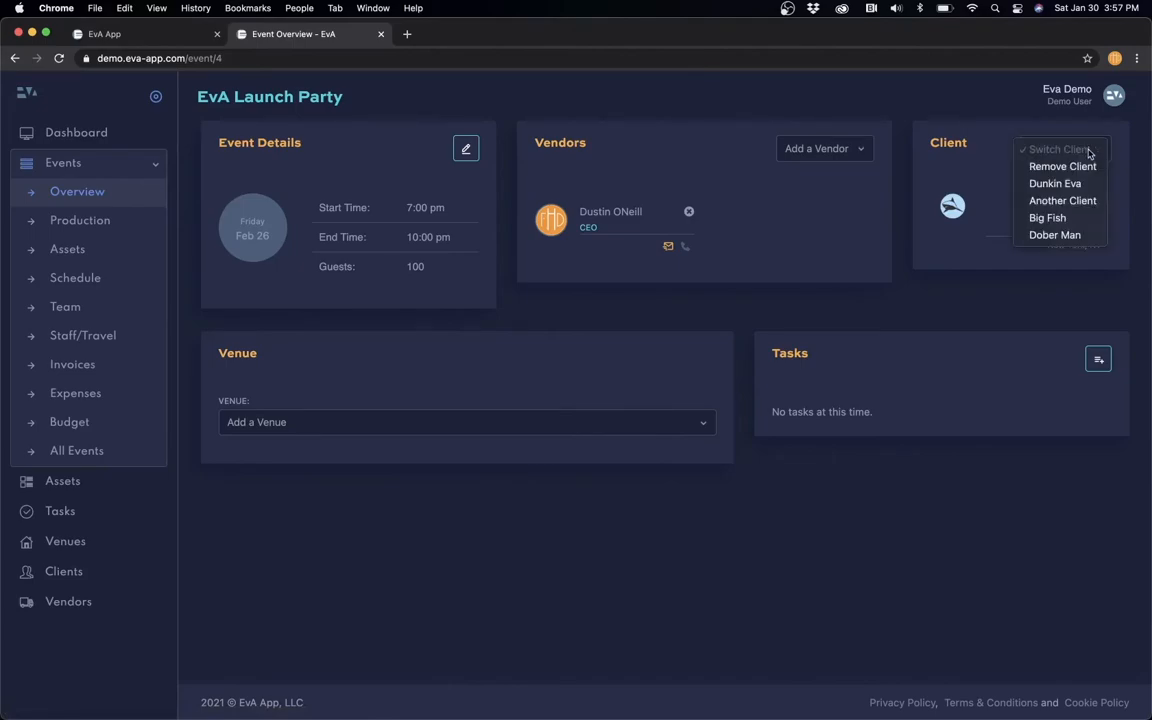
click(1070, 184)
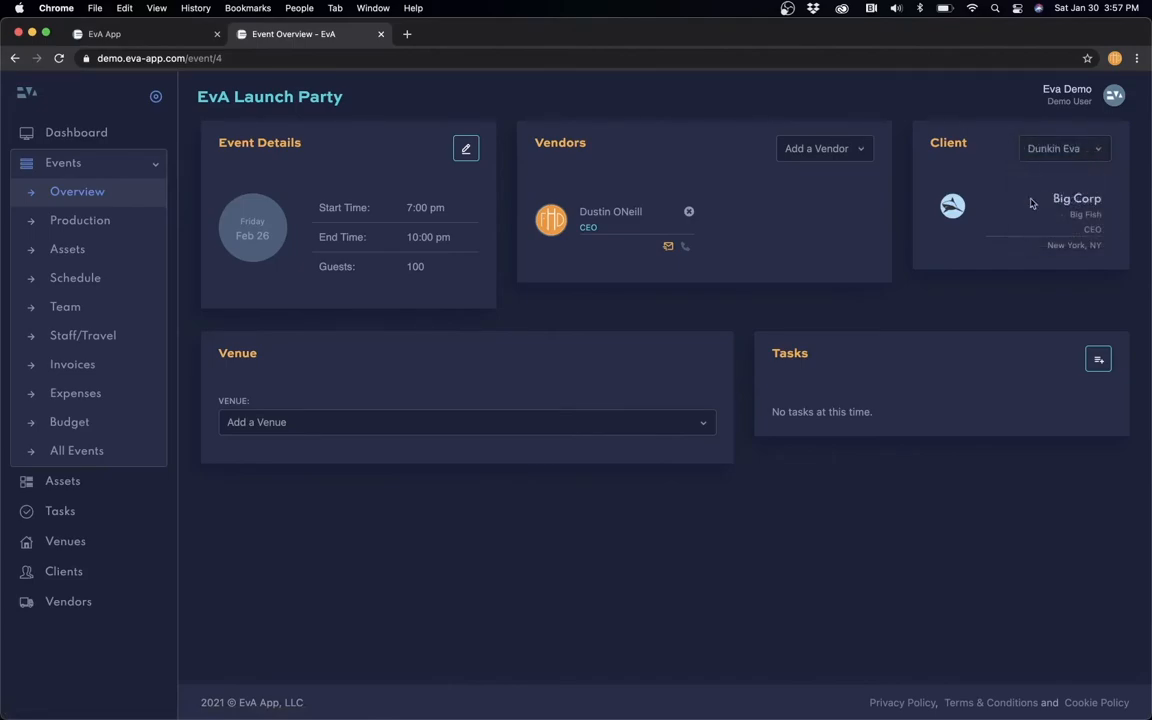
Add Long Beach CC as the event's venue and inspect its map
click(566, 425)
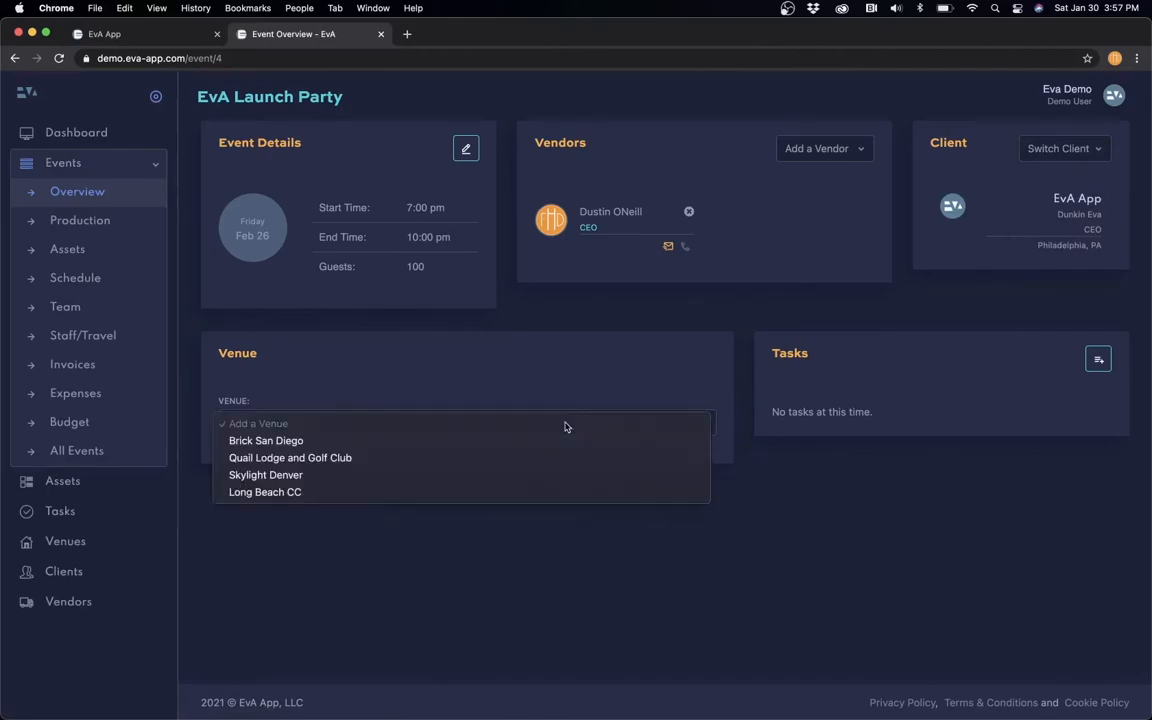
click(501, 493)
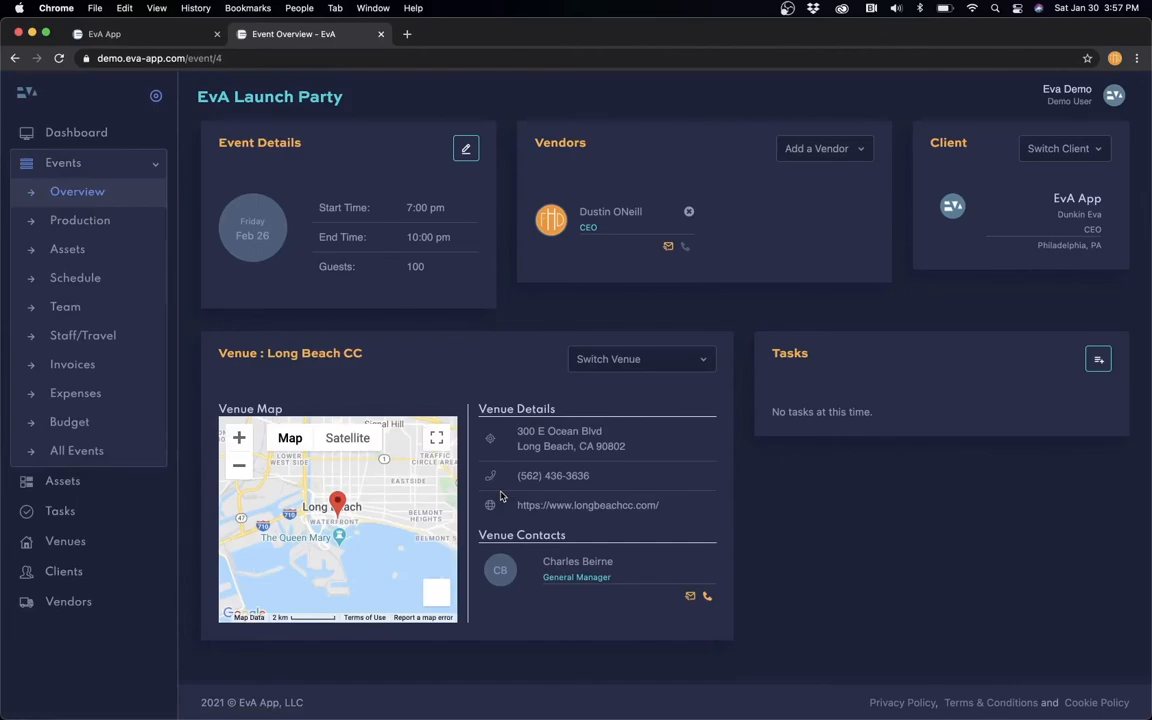
drag(367, 548, 363, 550)
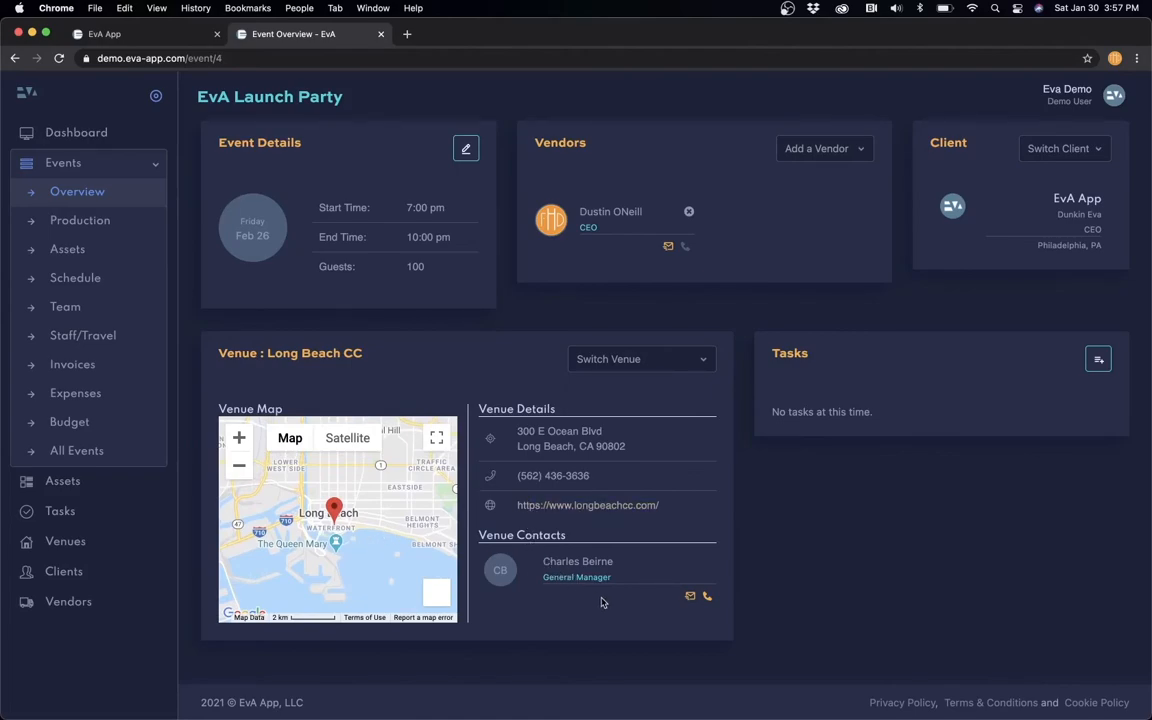
Switch the event's venue to Skylight Denver
click(640, 360)
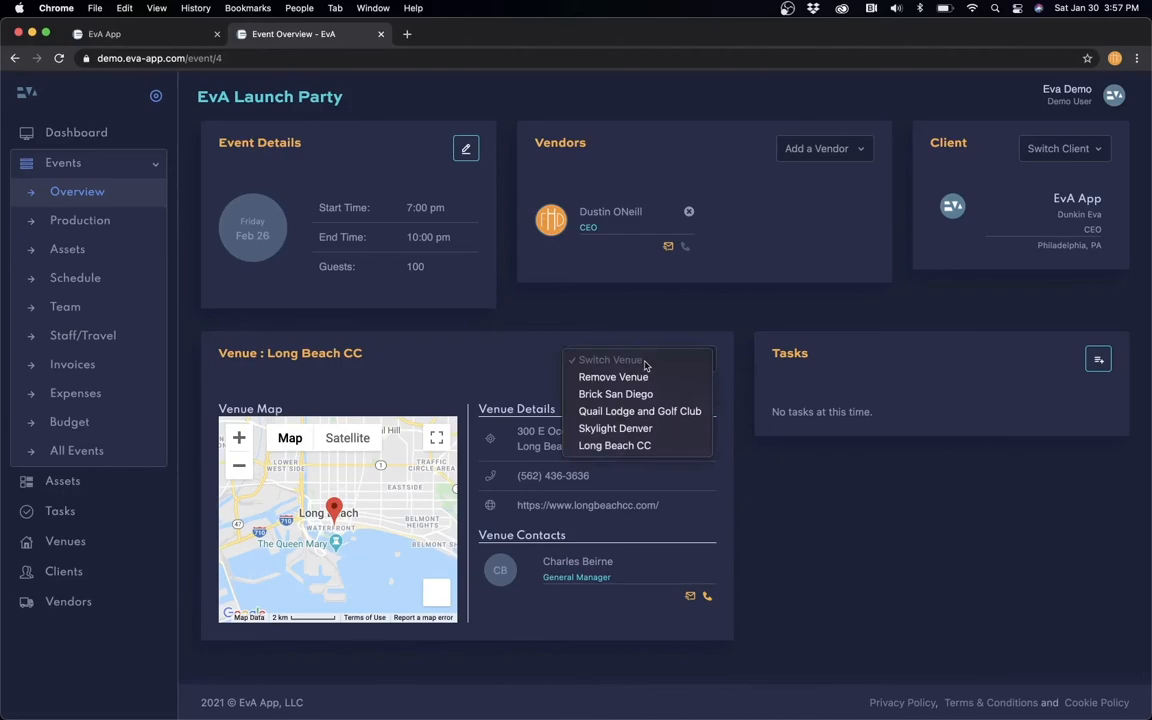
click(630, 428)
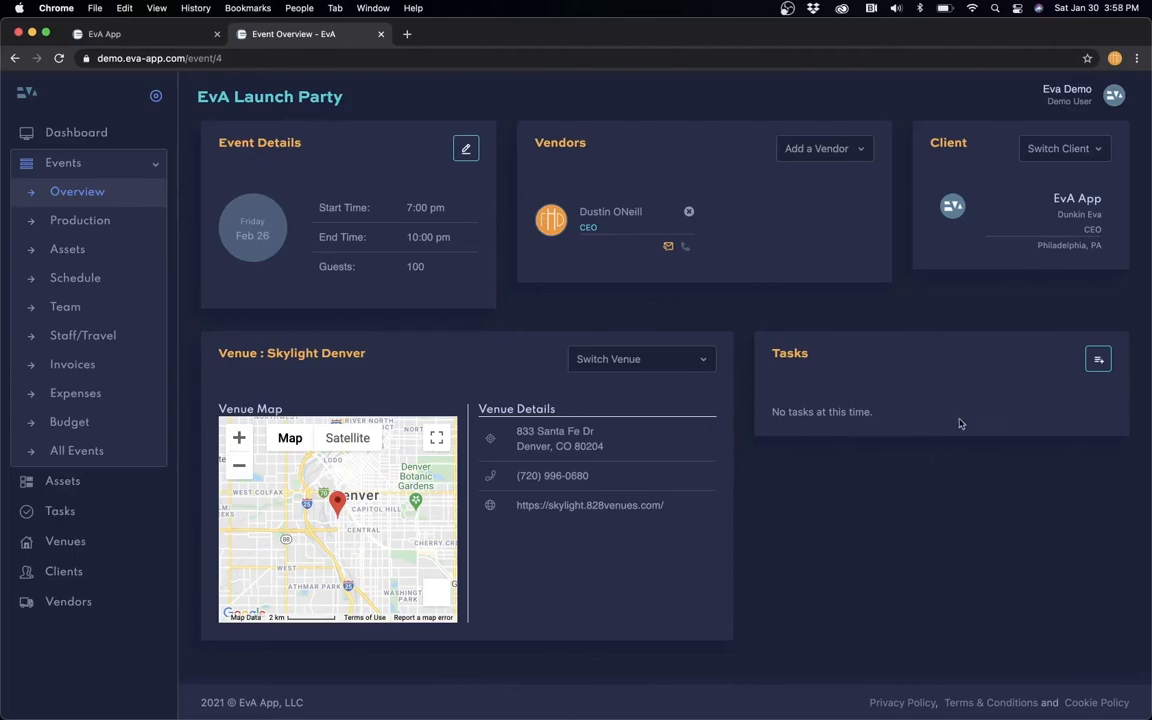
Start a new task for the event titled "send invites" with the description "send invitations to contact list"
click(1098, 358)
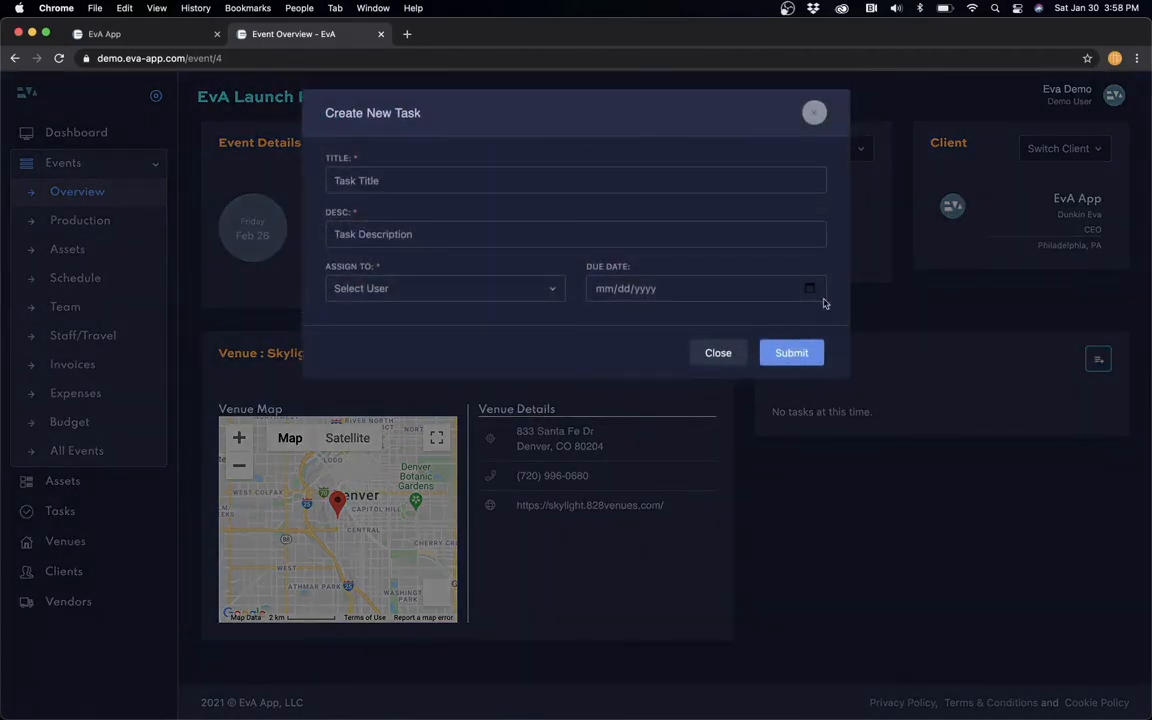
click(411, 178)
text(send invites)
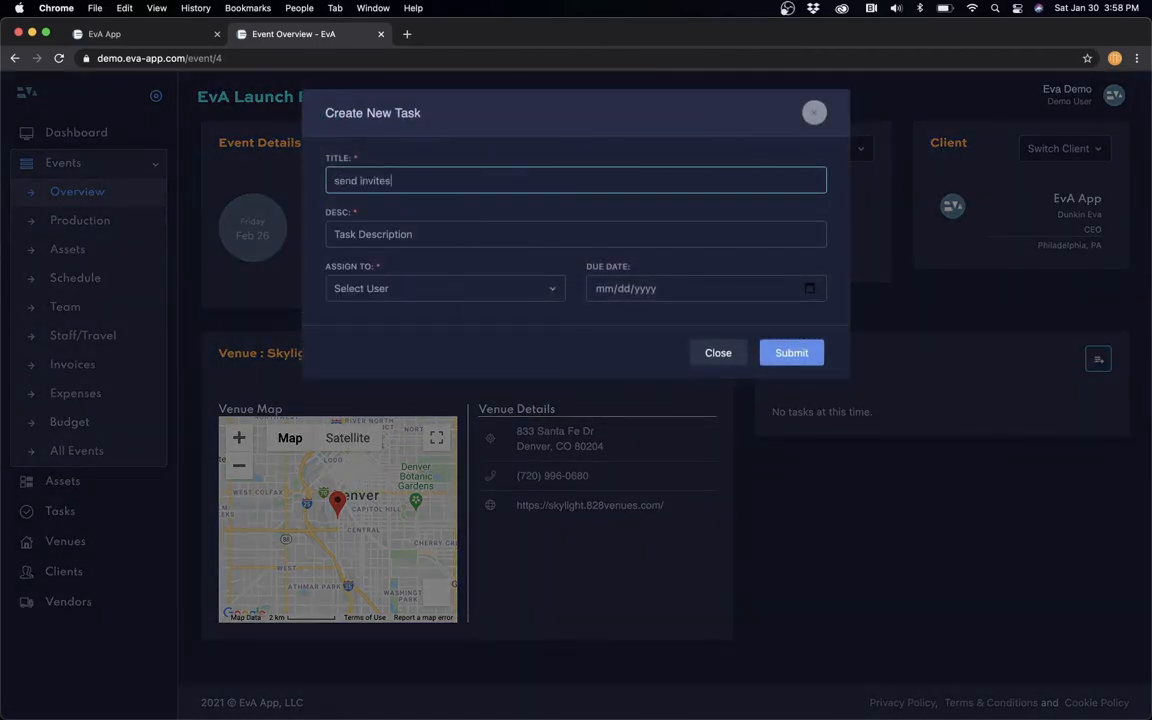
key(Tab)
text(send all in)
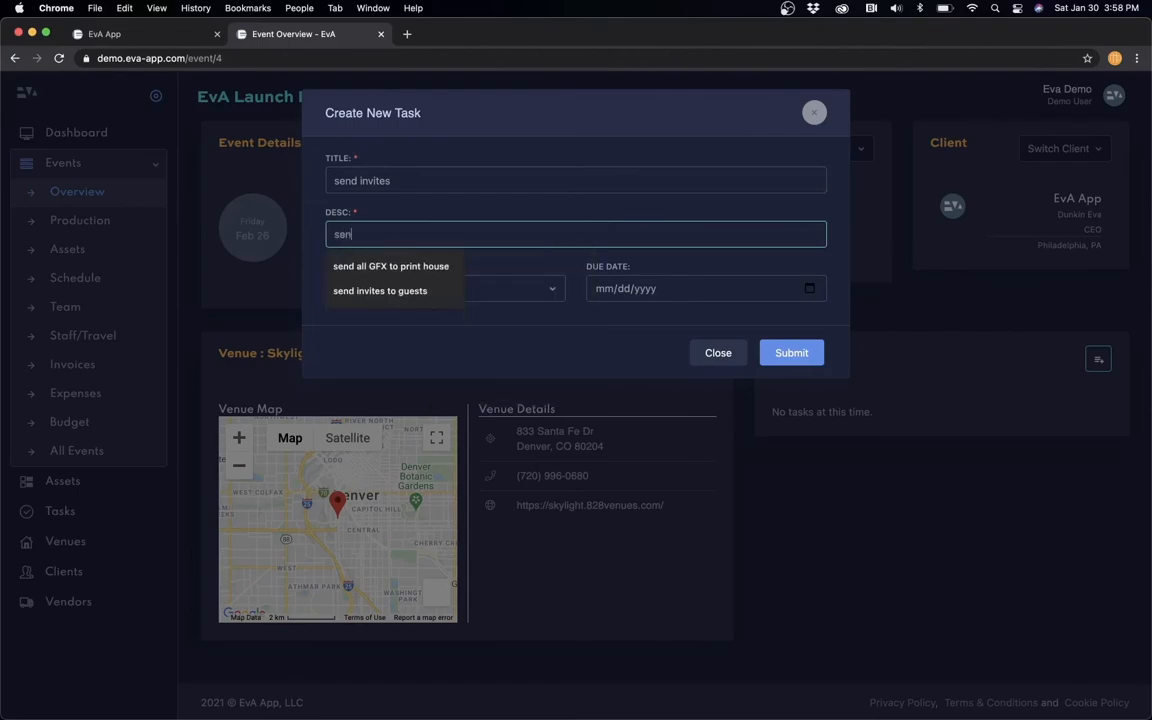
key(BackSpace)
key(BackSpace)
key(BackSpace)
key(BackSpace)
key(BackSpace)
key(BackSpace)
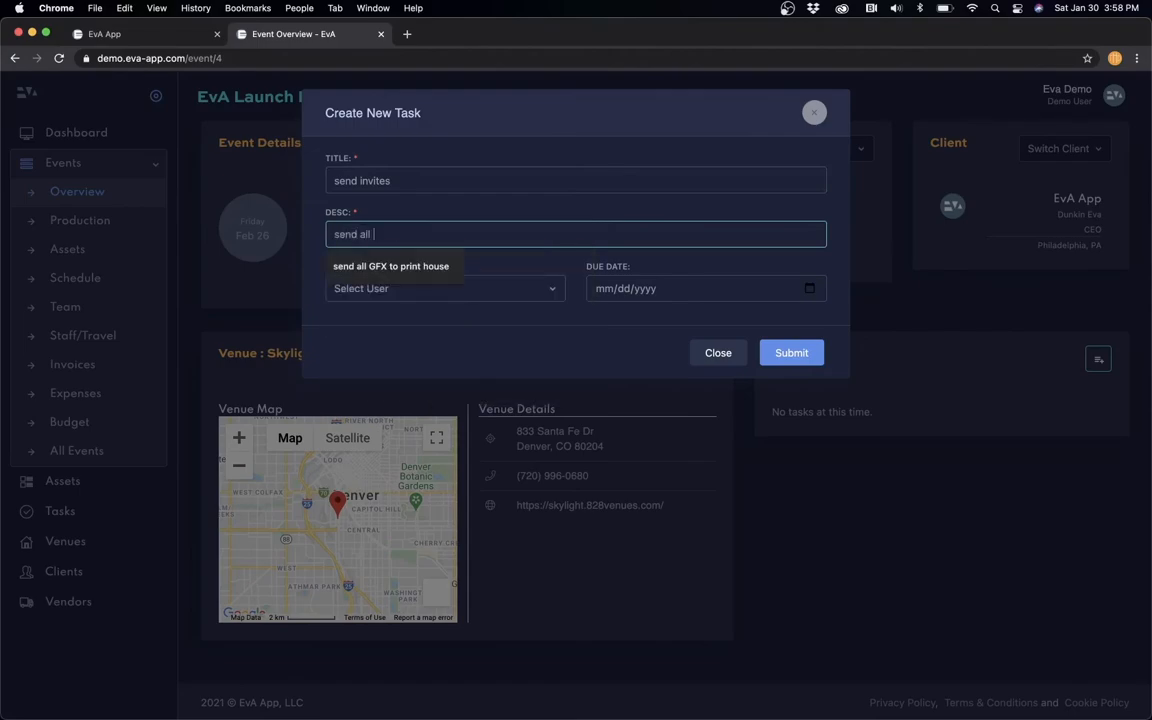
text(invitations )
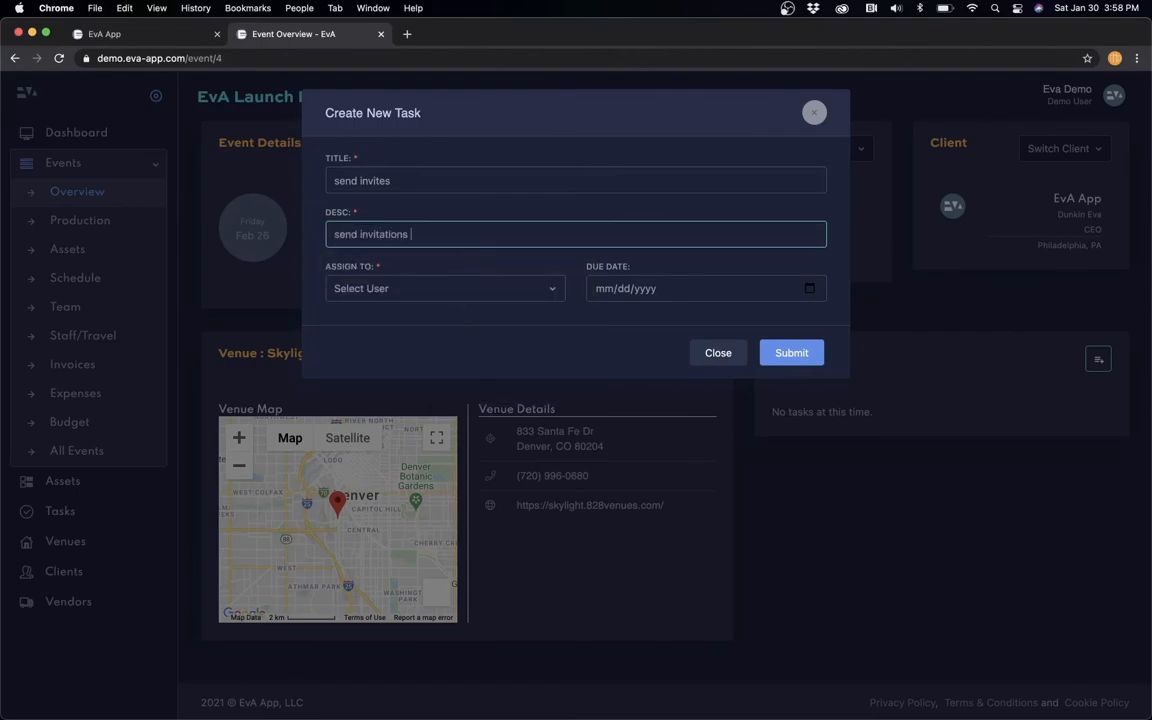
text(to contact list)
Assign the task to the demo user with a due date of 02/05/2021 and submit it
click(409, 289)
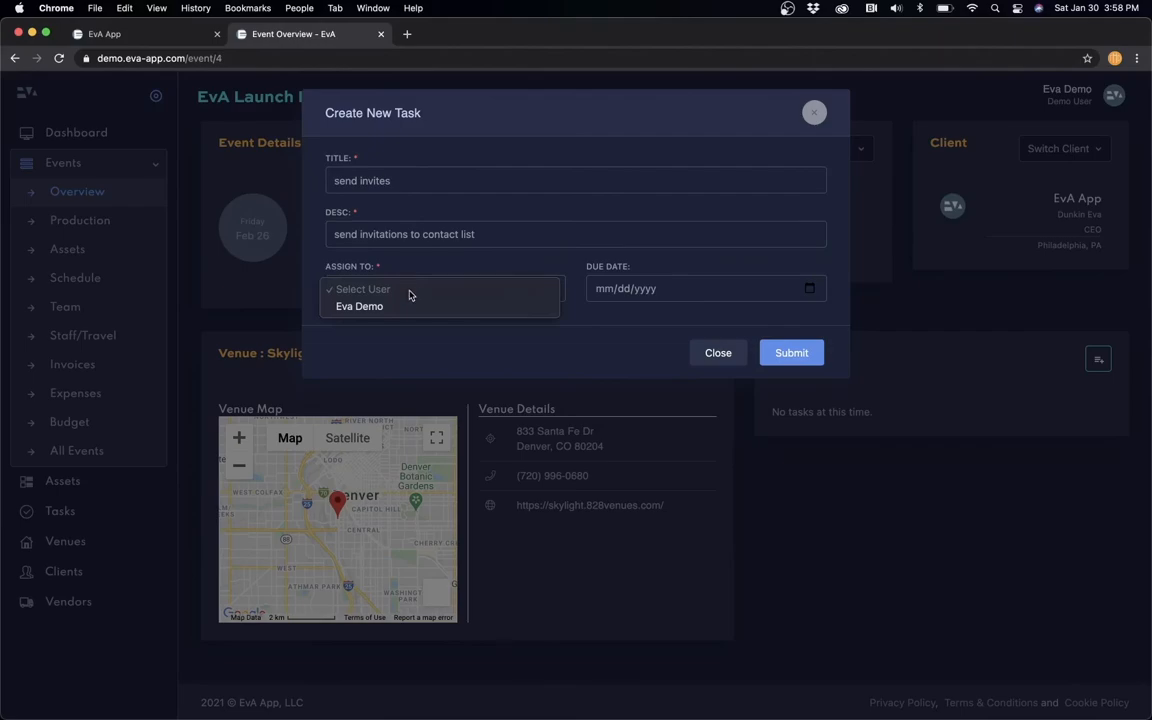
click(407, 306)
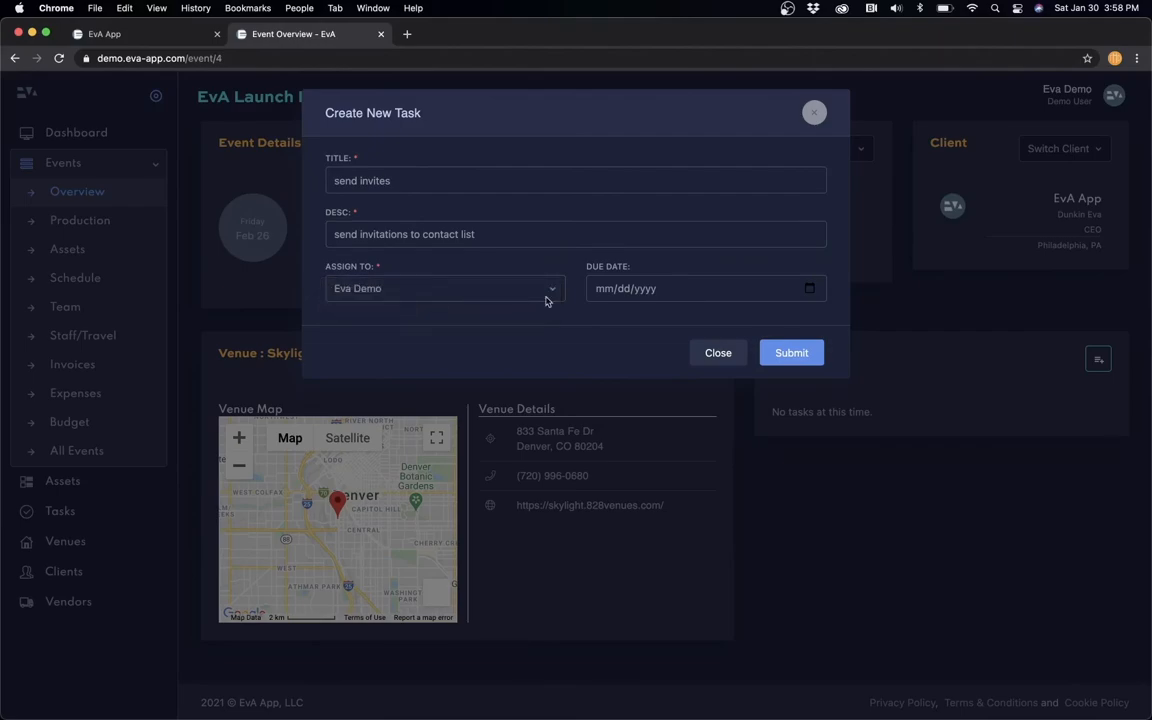
click(809, 289)
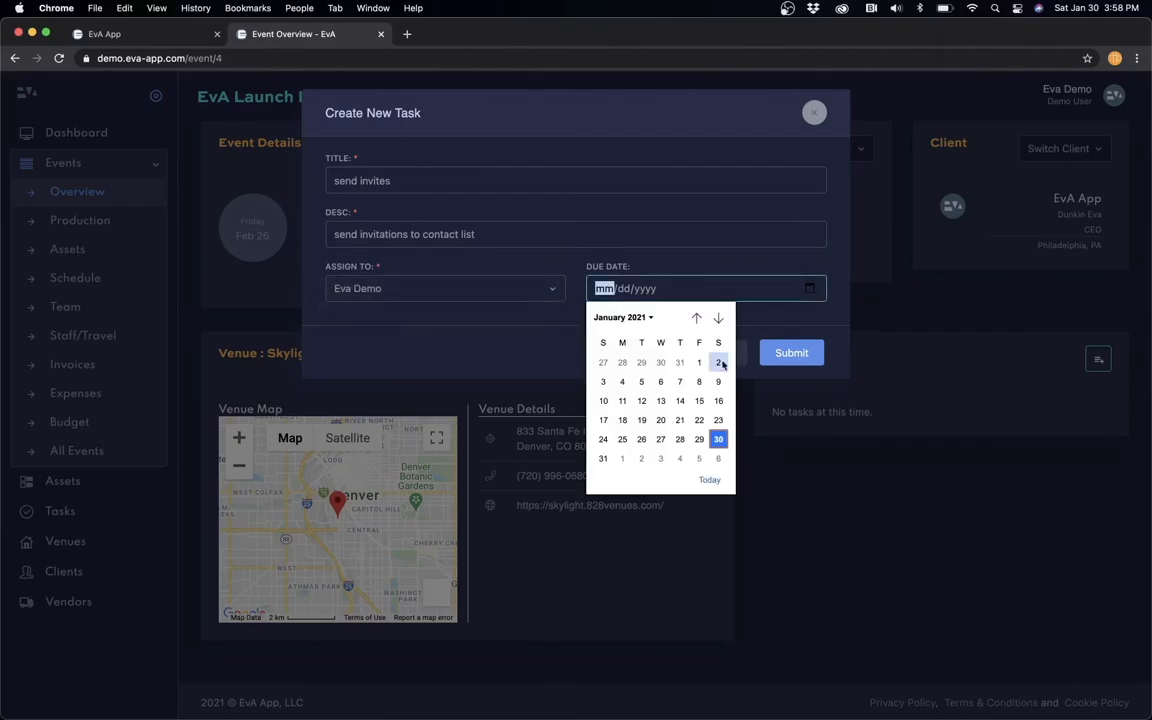
click(718, 318)
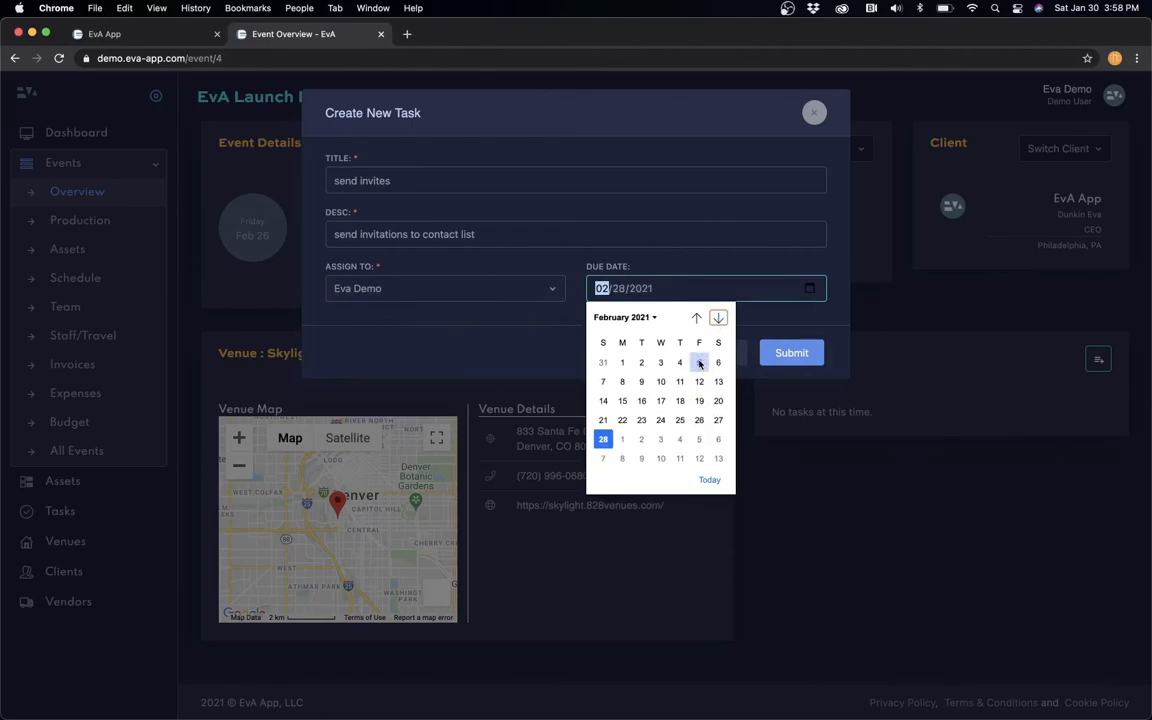
click(699, 362)
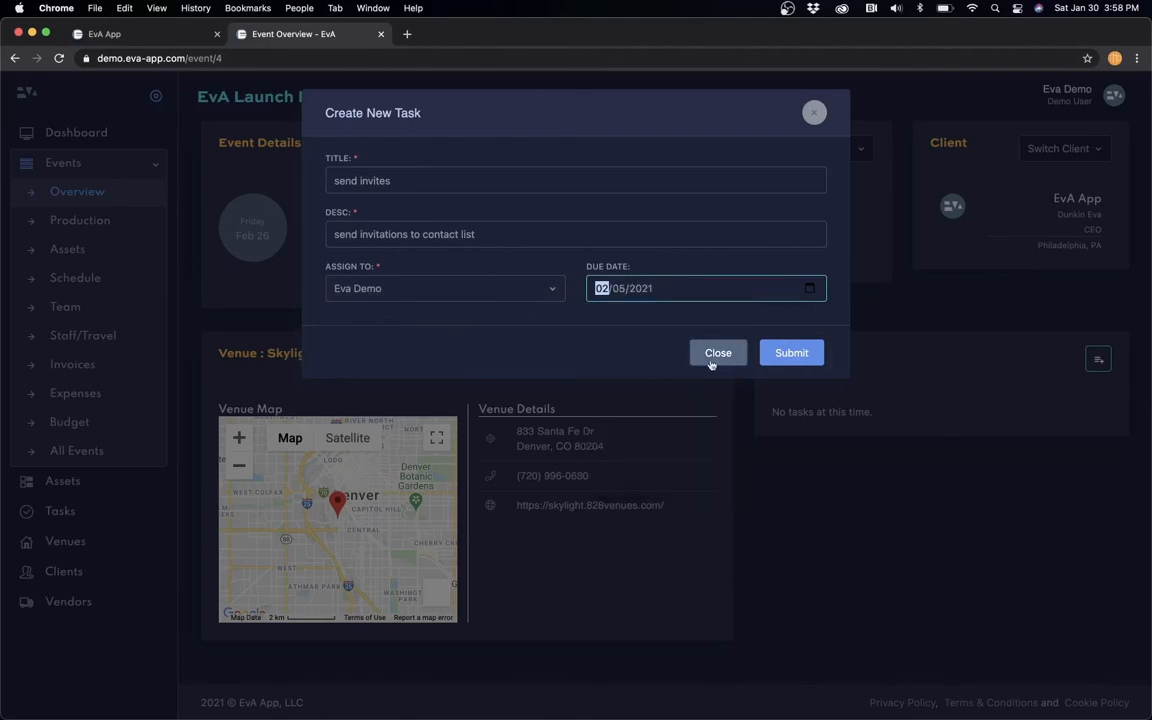
click(790, 353)
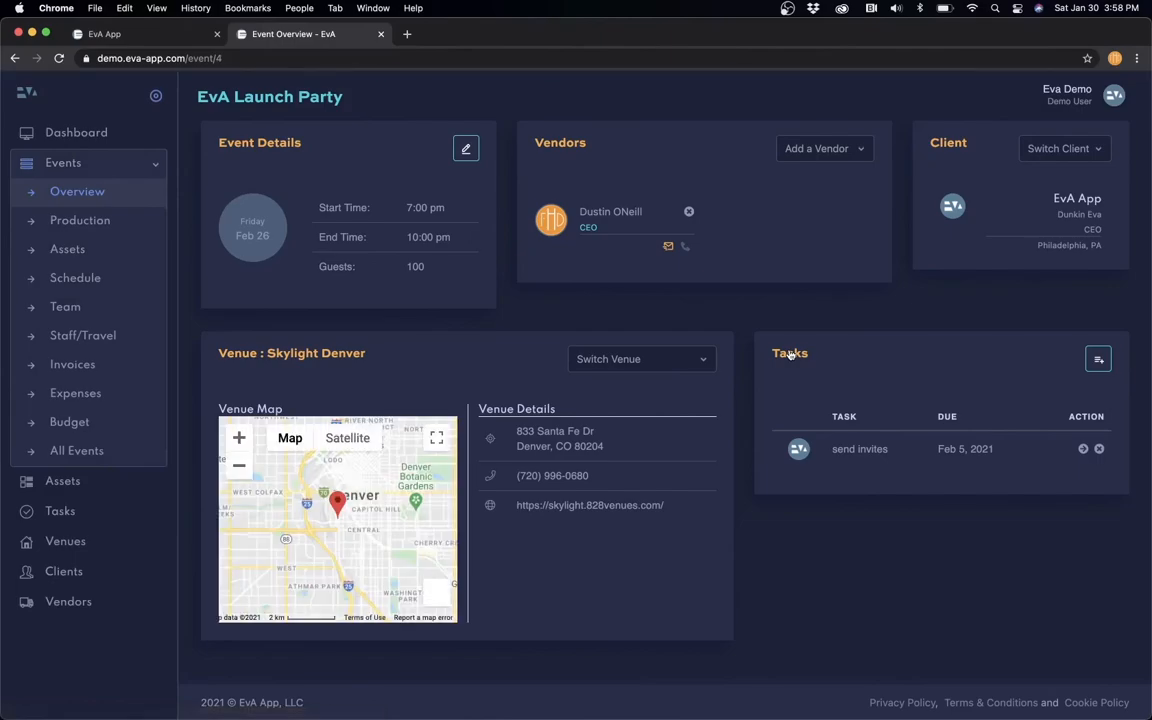